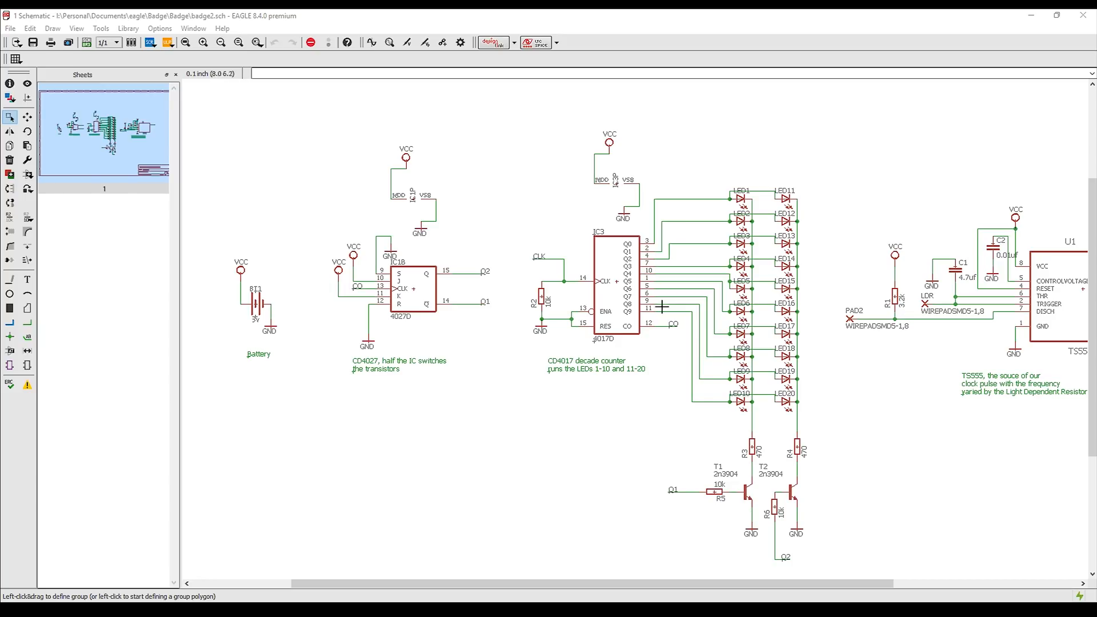
Step: Examine the CD4017 counter's LED columns and the T1 and T2 transistor switches with their Q1 and Q2 inputs
scroll(653, 444, up, 1)
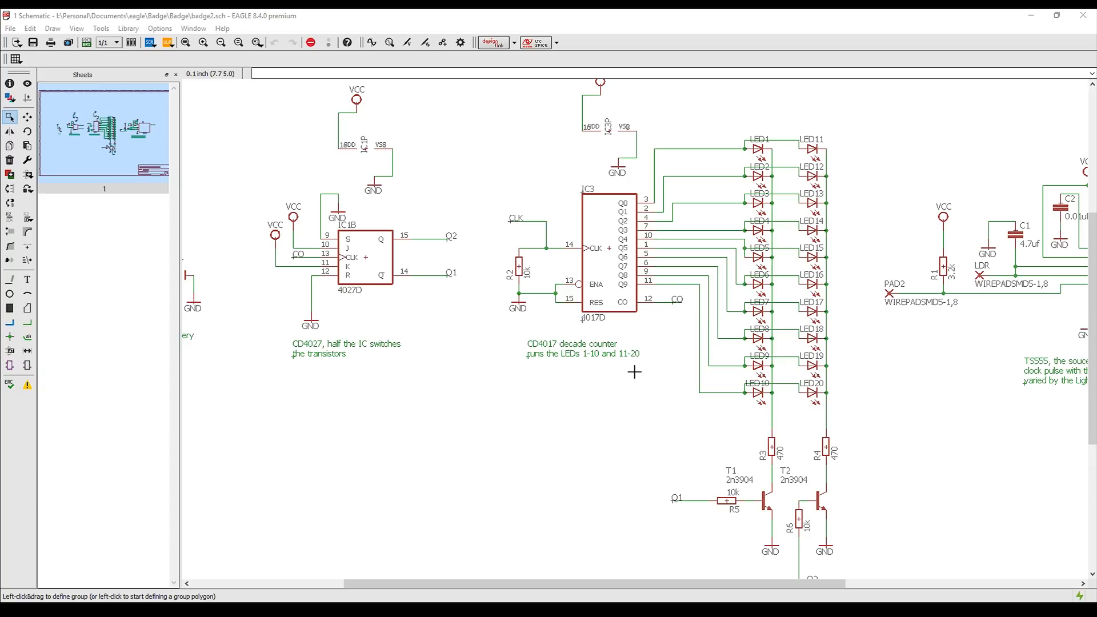
scroll(689, 375, down, 1)
scroll(887, 272, up, 1)
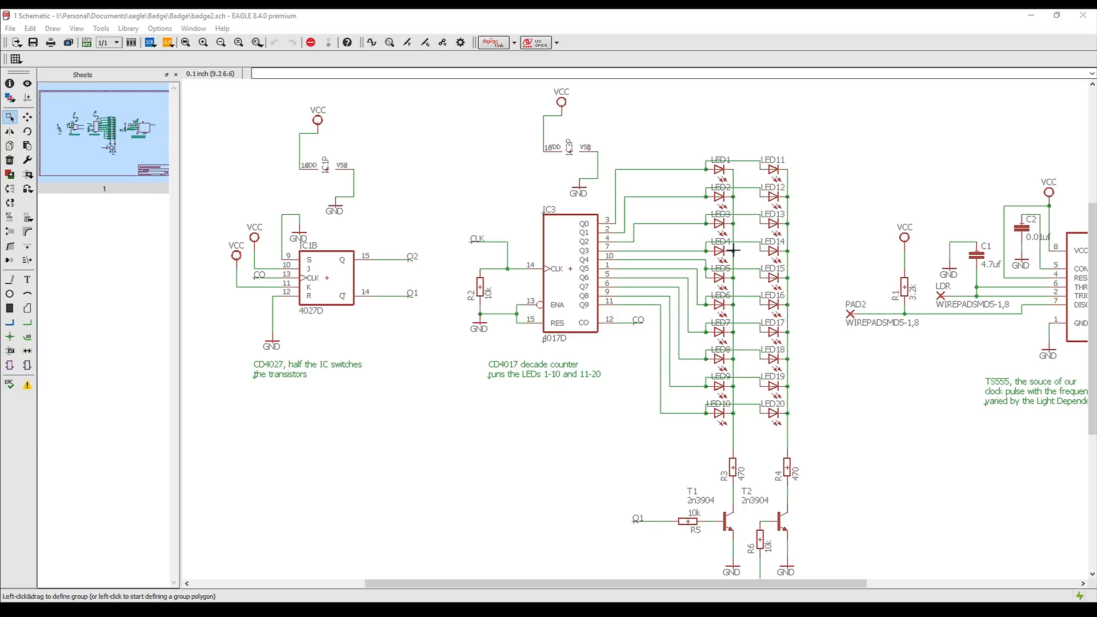
scroll(741, 445, down, 1)
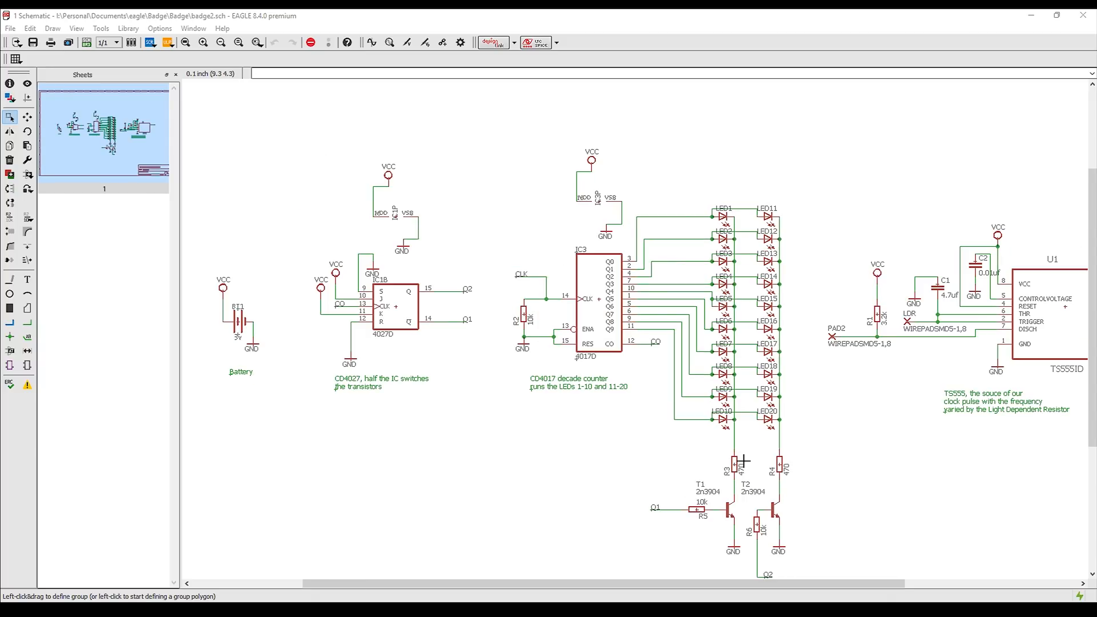
scroll(823, 532, up, 1)
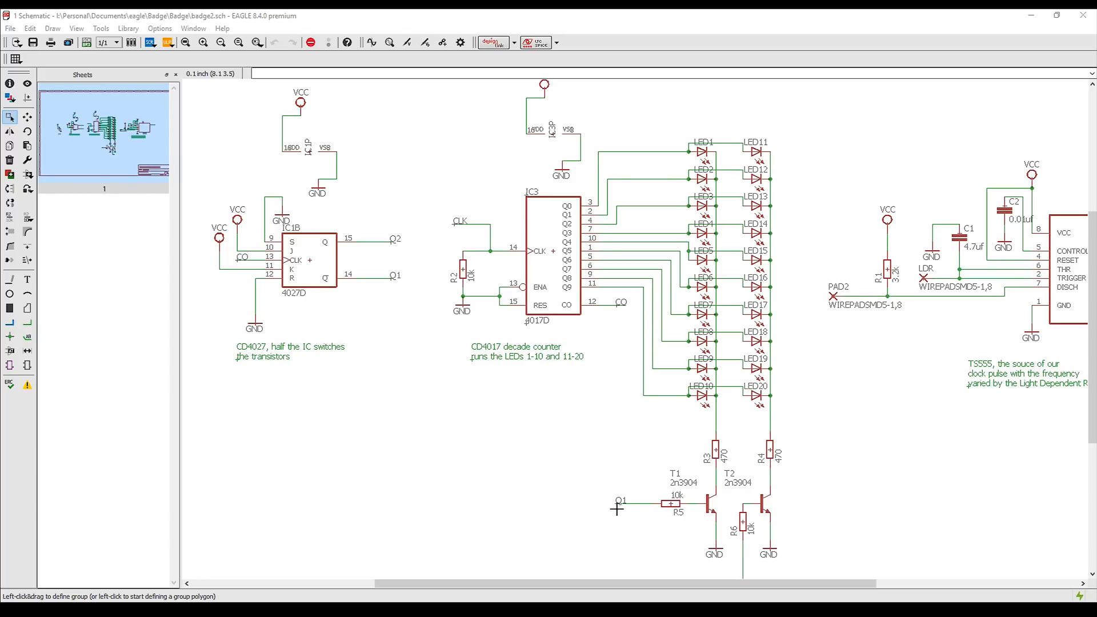
scroll(643, 535, up, 5)
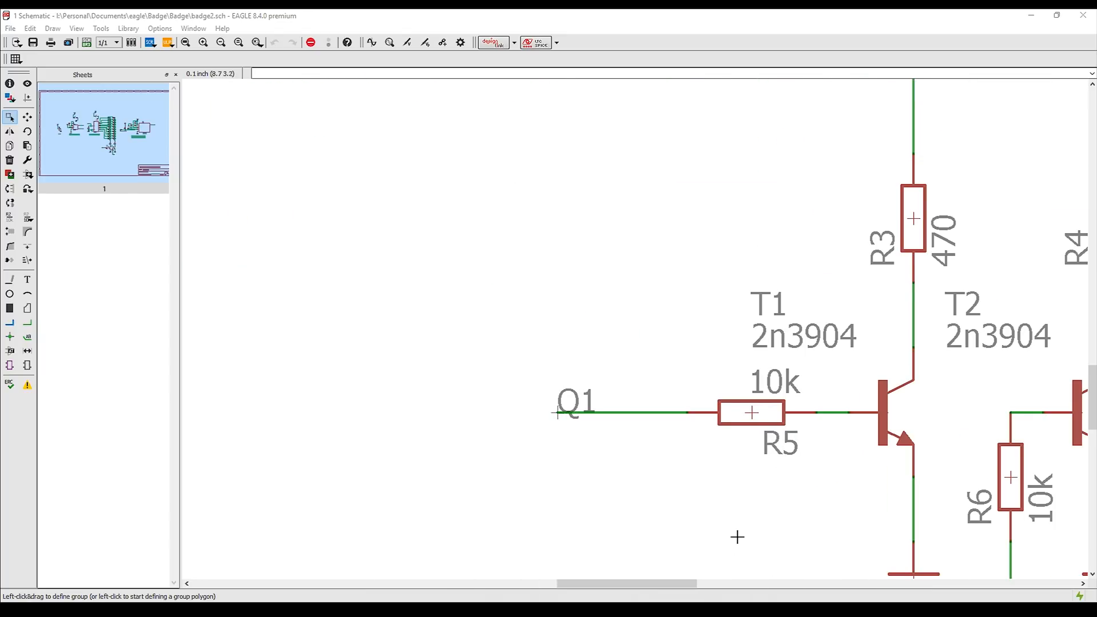
scroll(737, 537, down, 5)
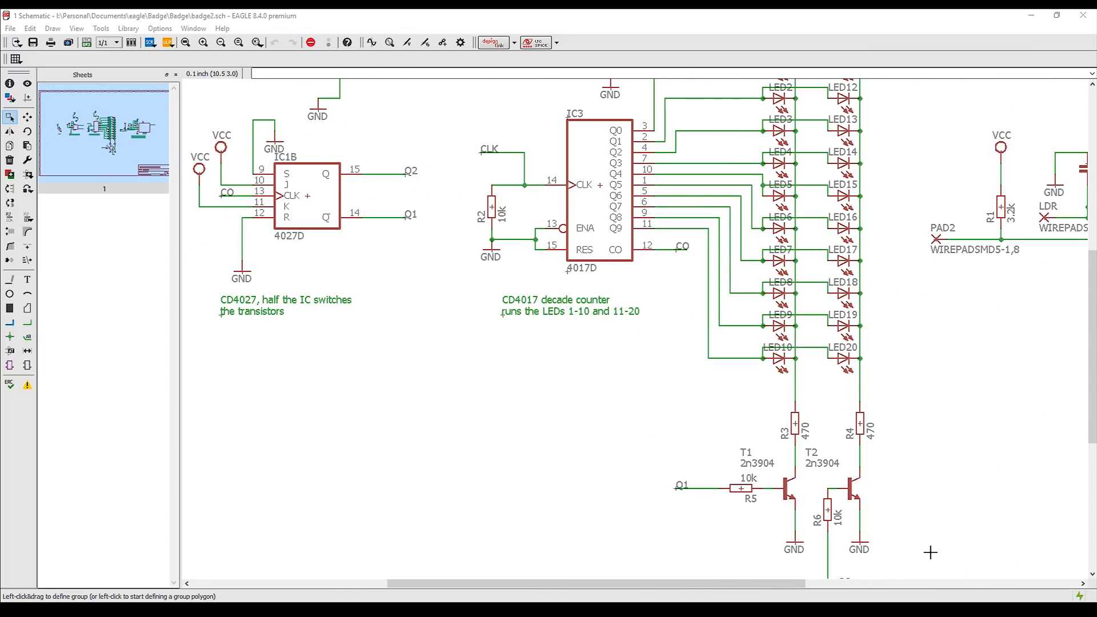
scroll(930, 552, up, 4)
scroll(757, 463, down, 4)
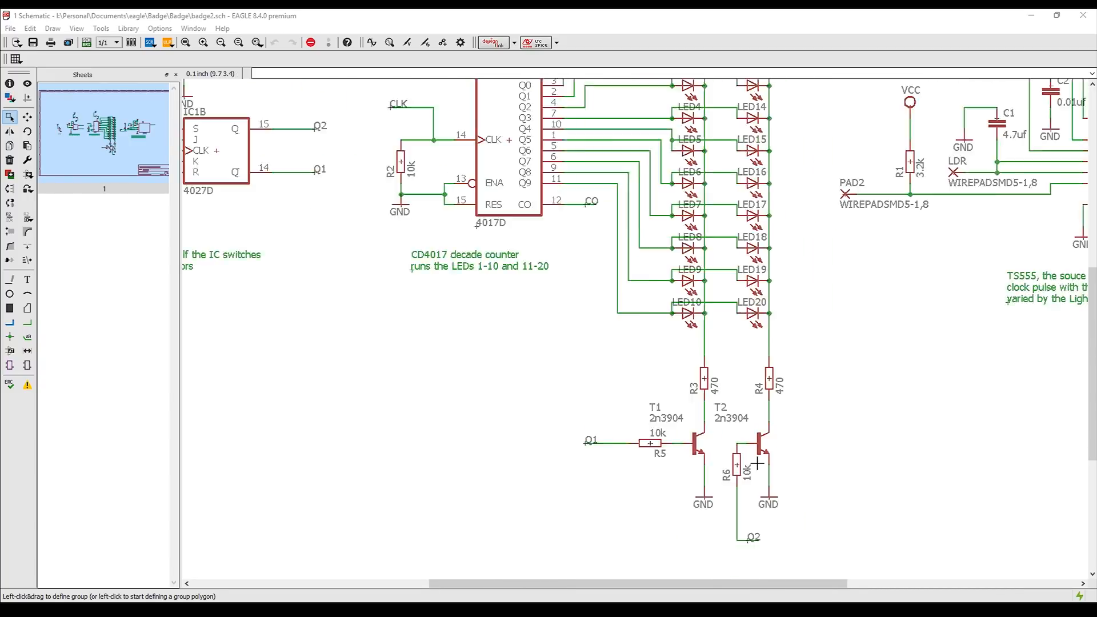
scroll(760, 523, up, 4)
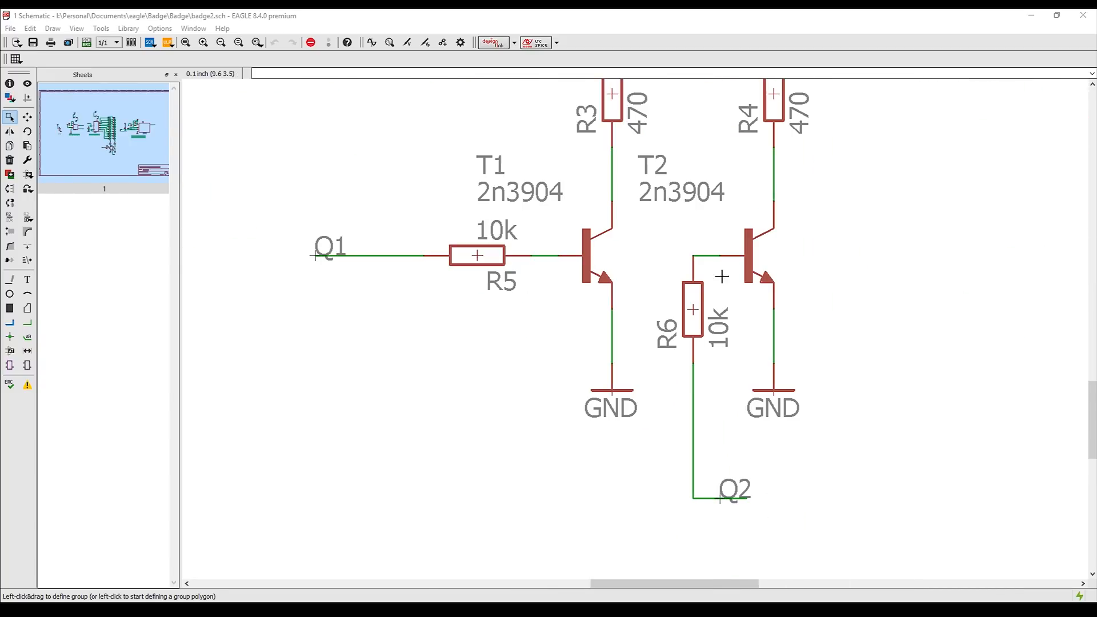
scroll(730, 284, down, 5)
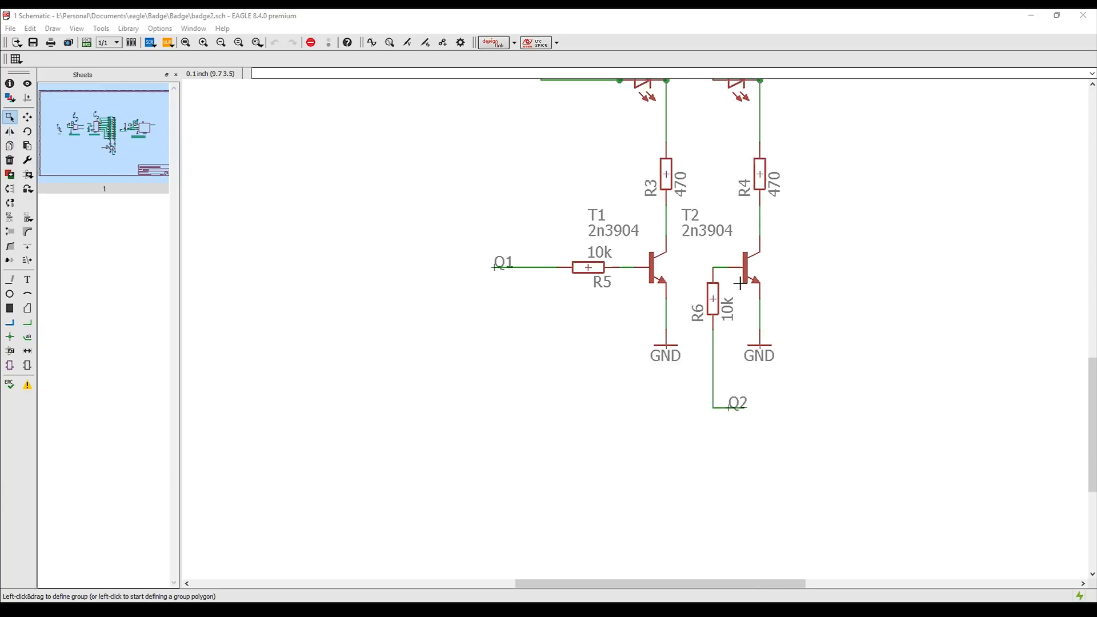
scroll(767, 108, up, 6)
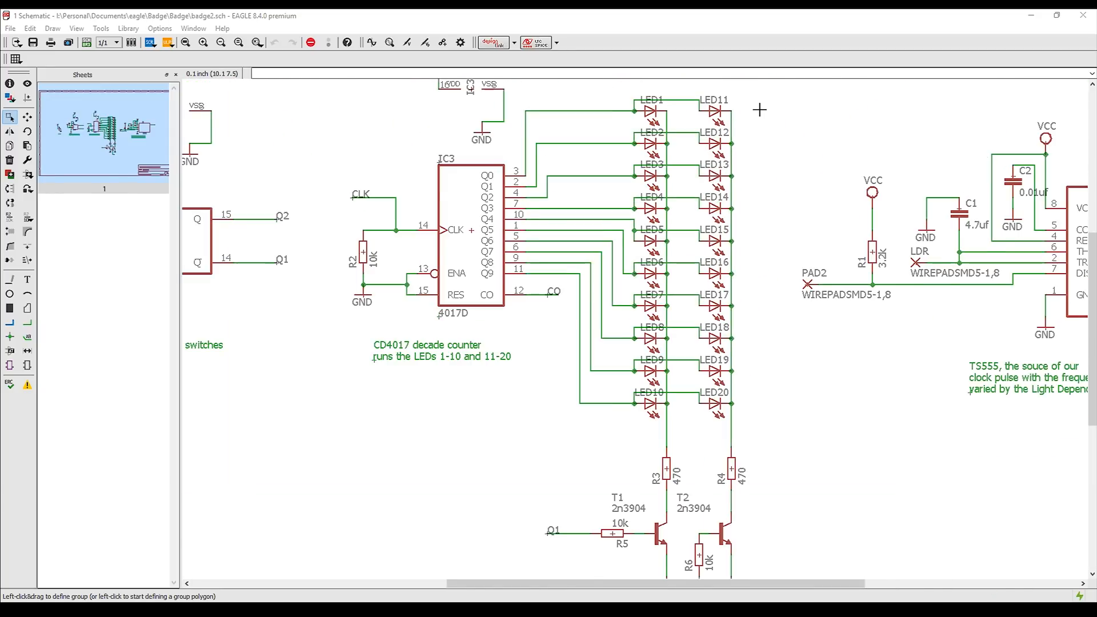
Step: Trace the carry-out signal from the CD4017 counter to the CD4027 flip-flop and its Q1 and Q2 outputs to the transistors
scroll(692, 460, down, 1)
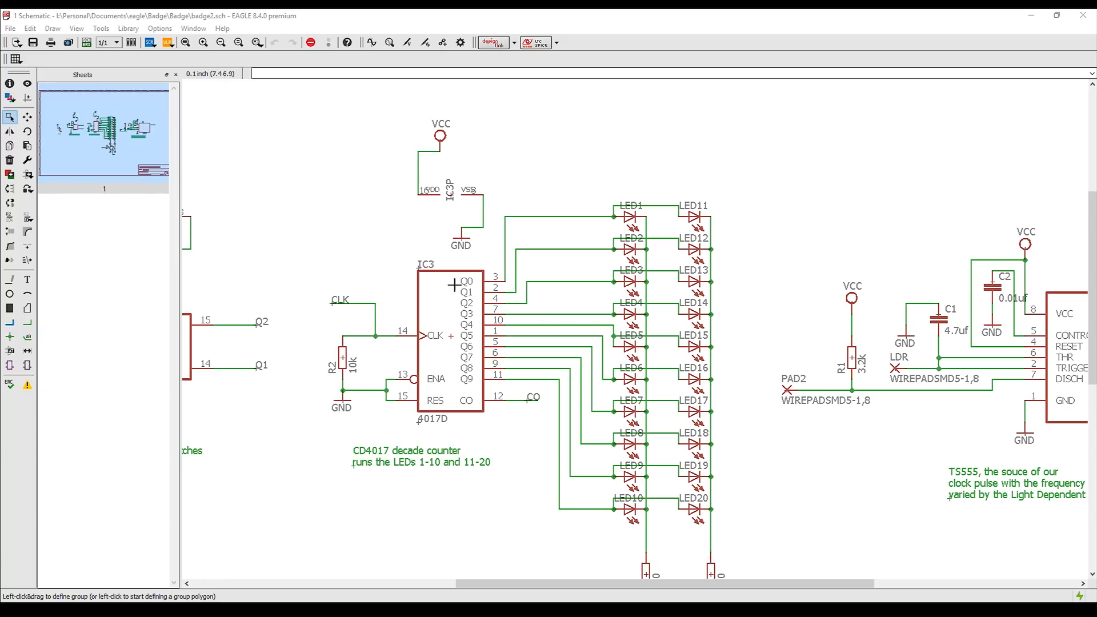
scroll(550, 346, down, 2)
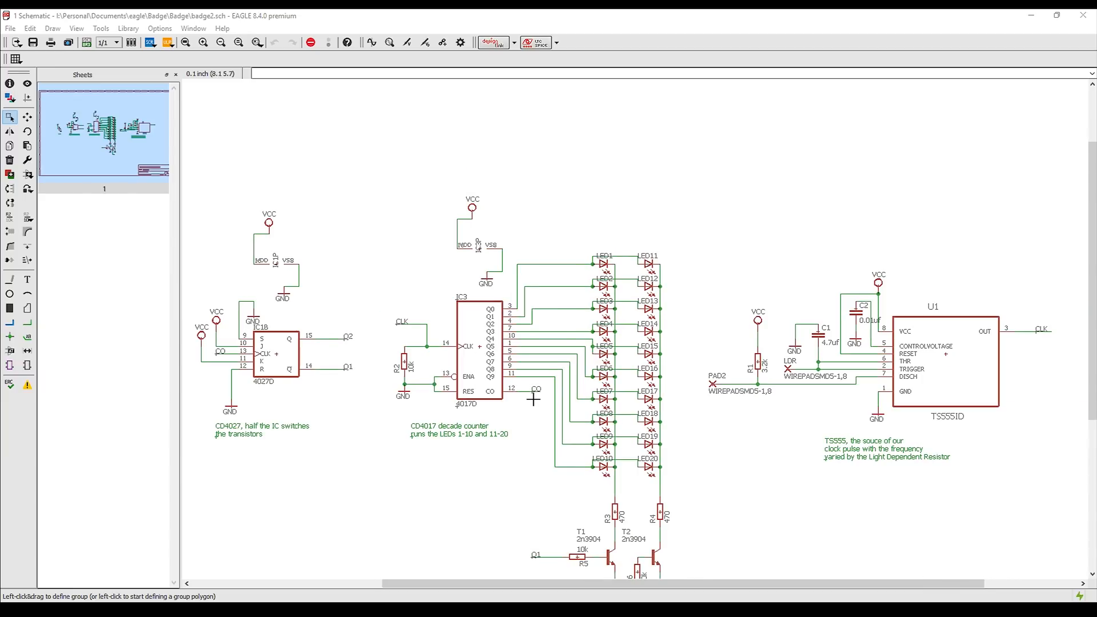
scroll(196, 364, up, 2)
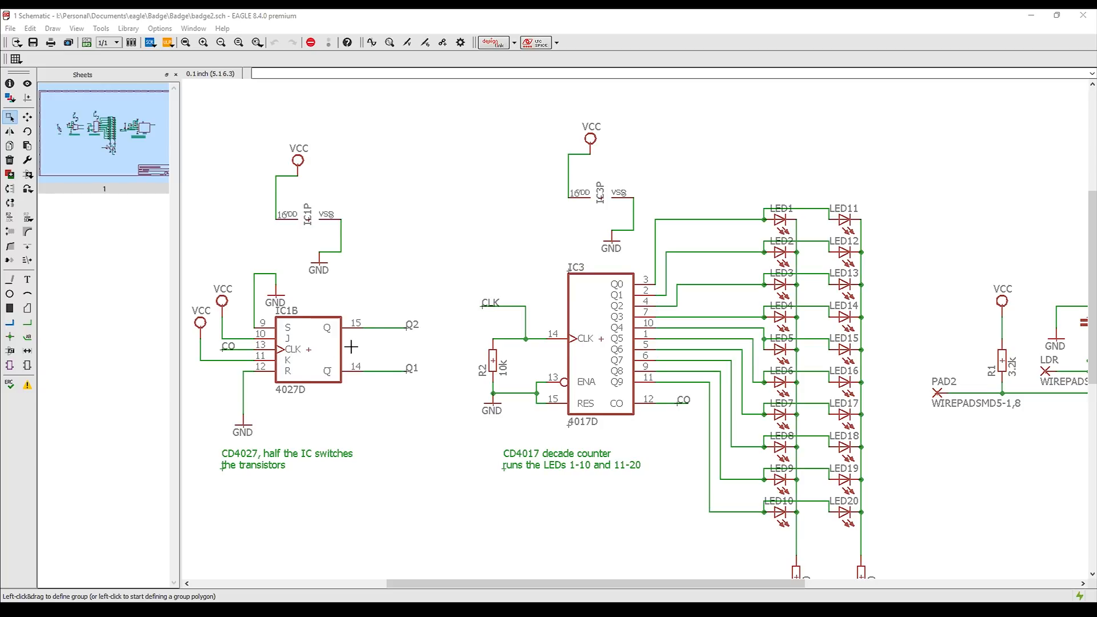
scroll(352, 354, down, 1)
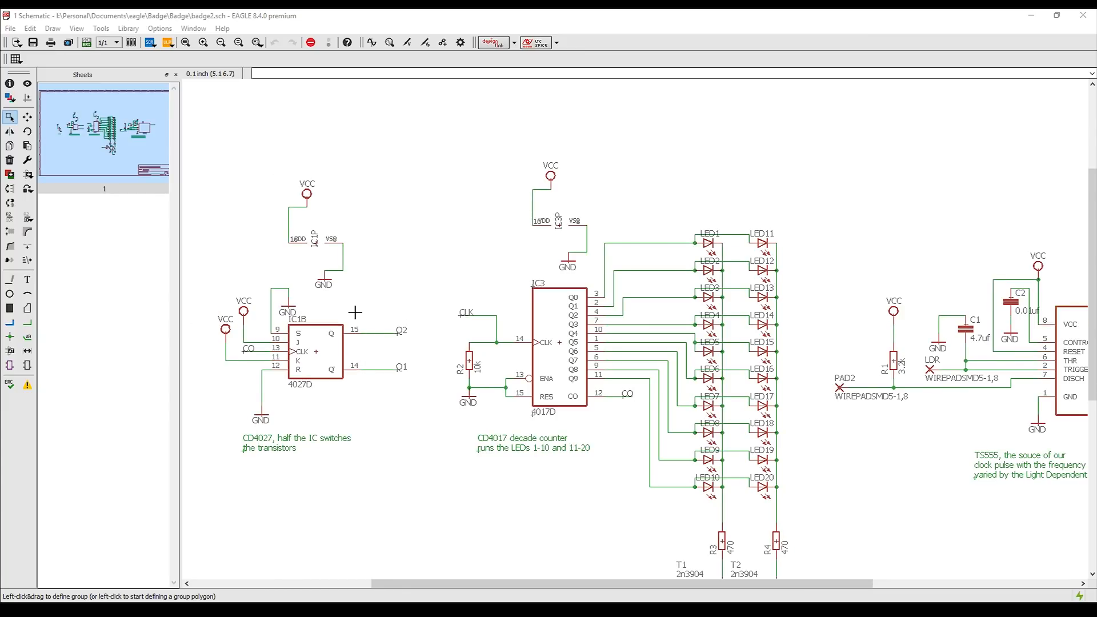
scroll(803, 421, down, 2)
scroll(821, 561, down, 1)
scroll(787, 540, up, 4)
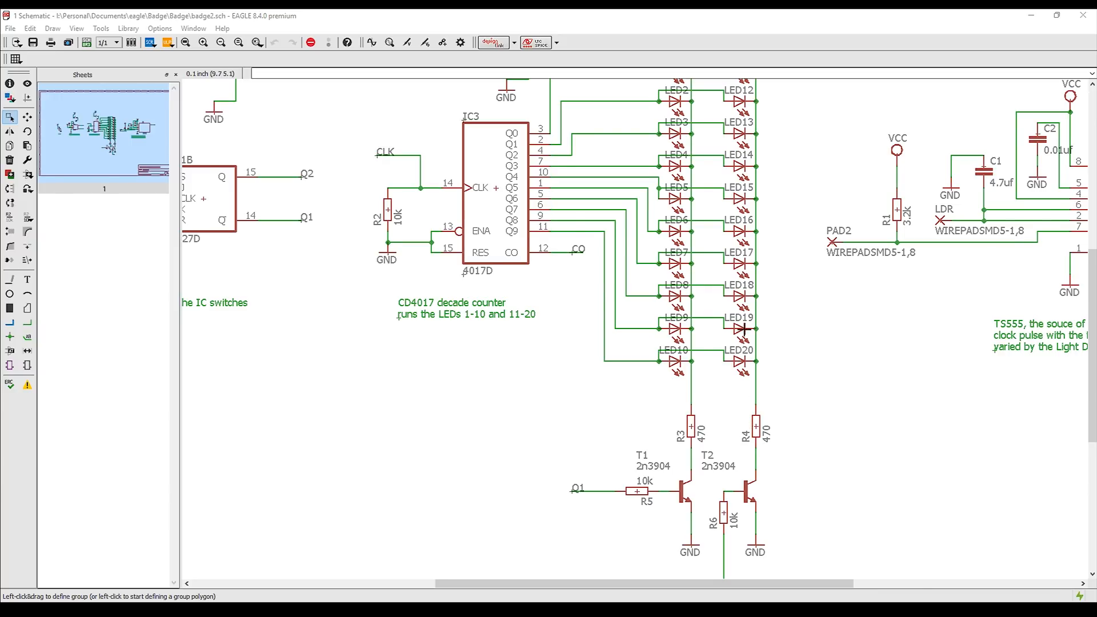
scroll(743, 330, down, 1)
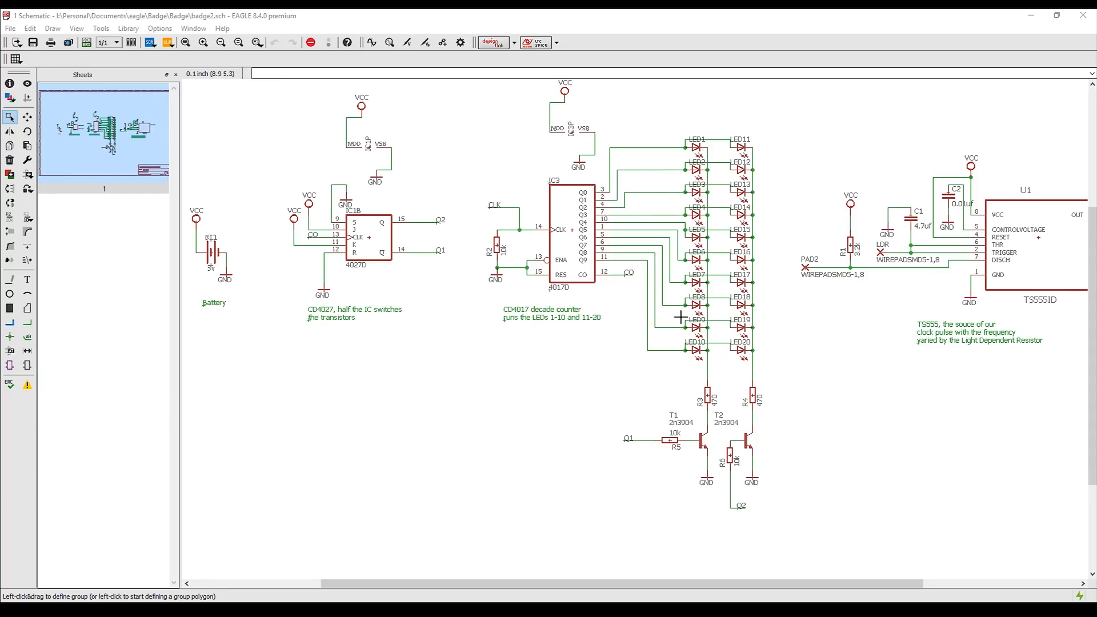
Step: Examine the TS555 clock circuit with its LDR pads, R1, C1 and C2, and review the whole schematic
scroll(688, 377, down, 1)
scroll(821, 409, up, 2)
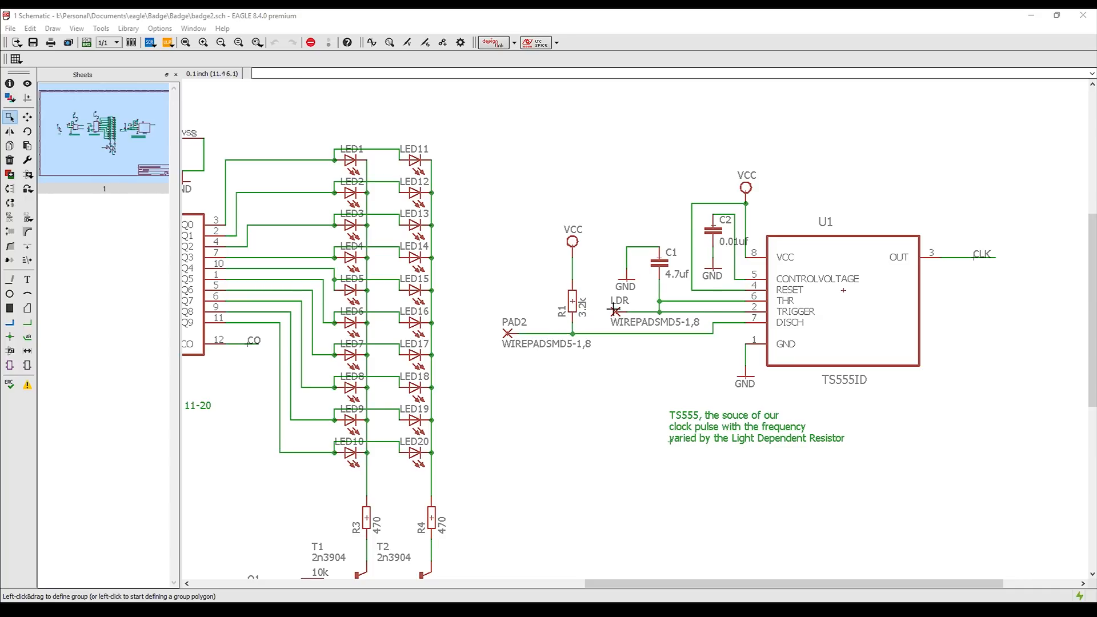
scroll(782, 288, up, 2)
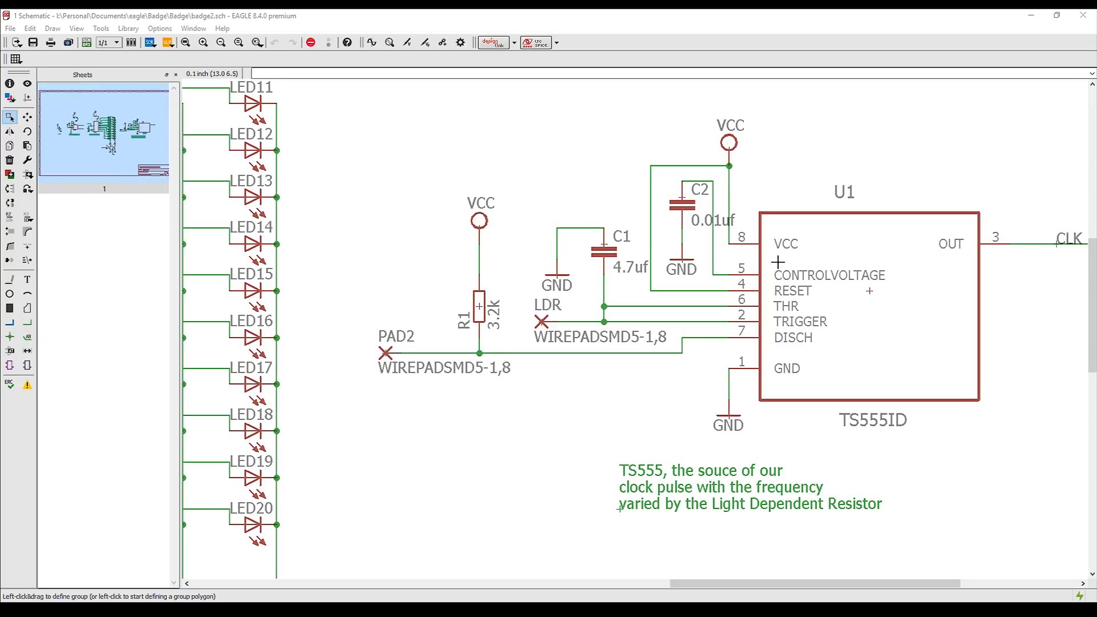
scroll(781, 264, down, 1)
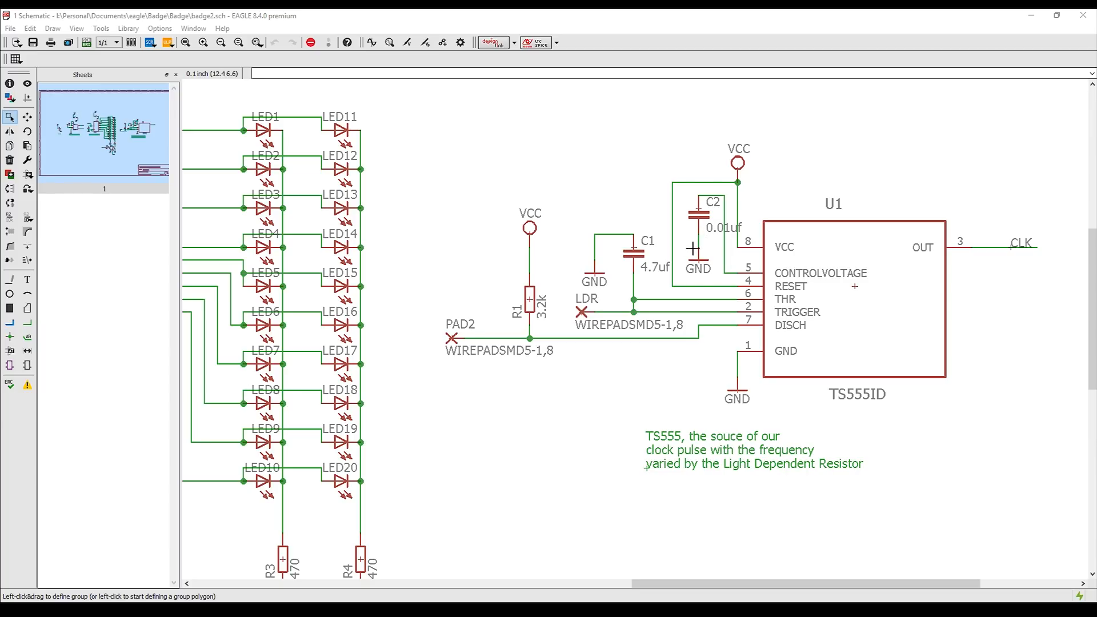
scroll(732, 358, down, 1)
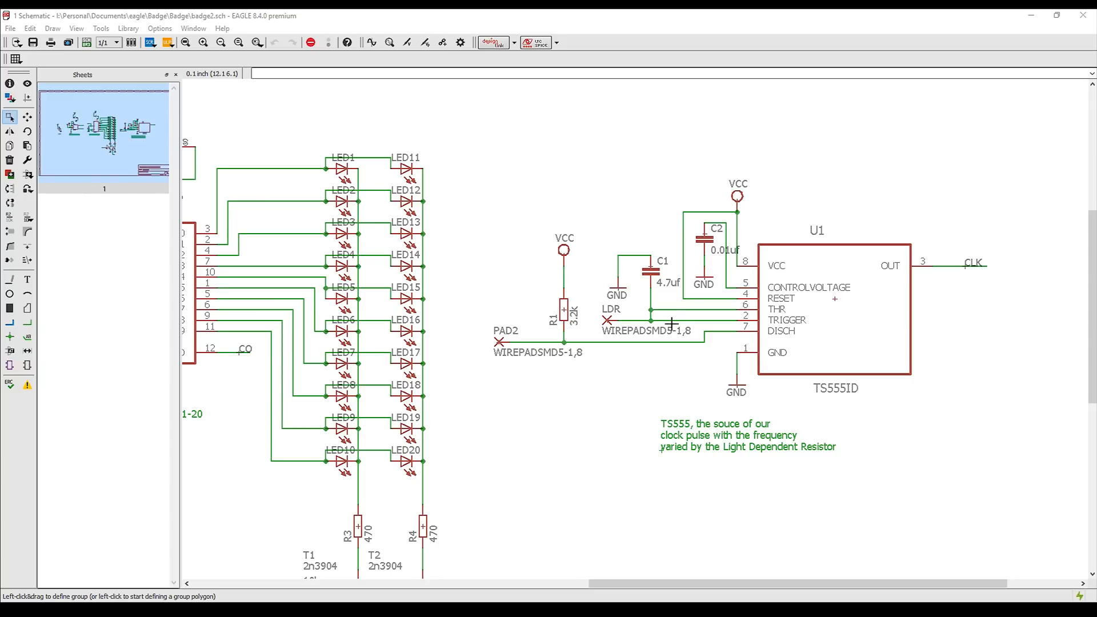
scroll(671, 323, down, 5)
scroll(475, 382, up, 1)
scroll(424, 372, up, 1)
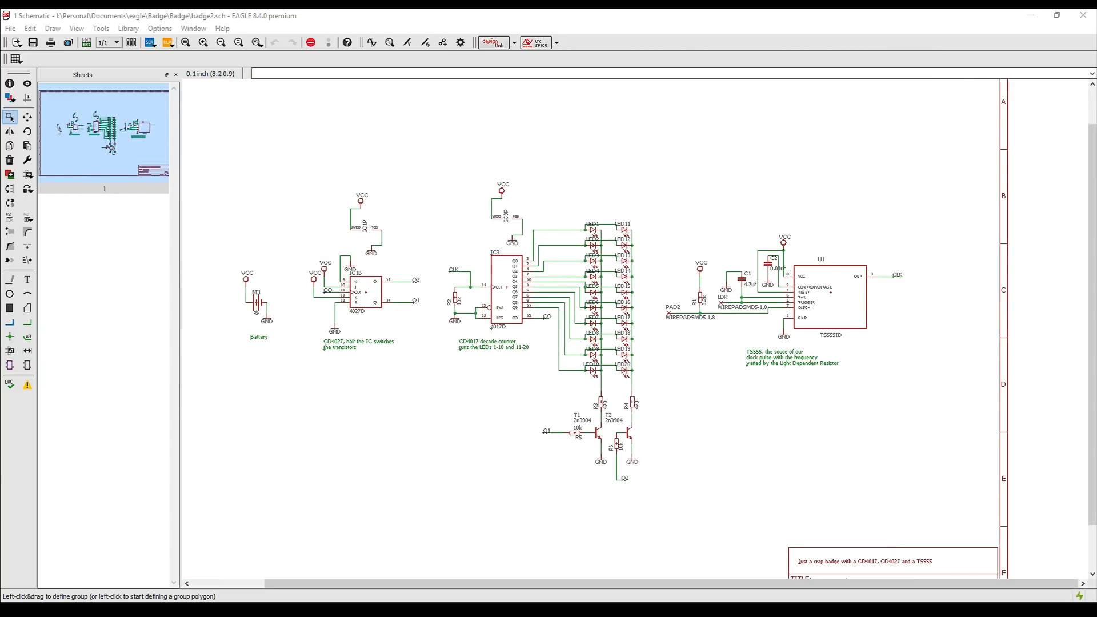
Step: Switch to the badge2 board layout and examine the badge outline, component placement and traces
click(675, 584)
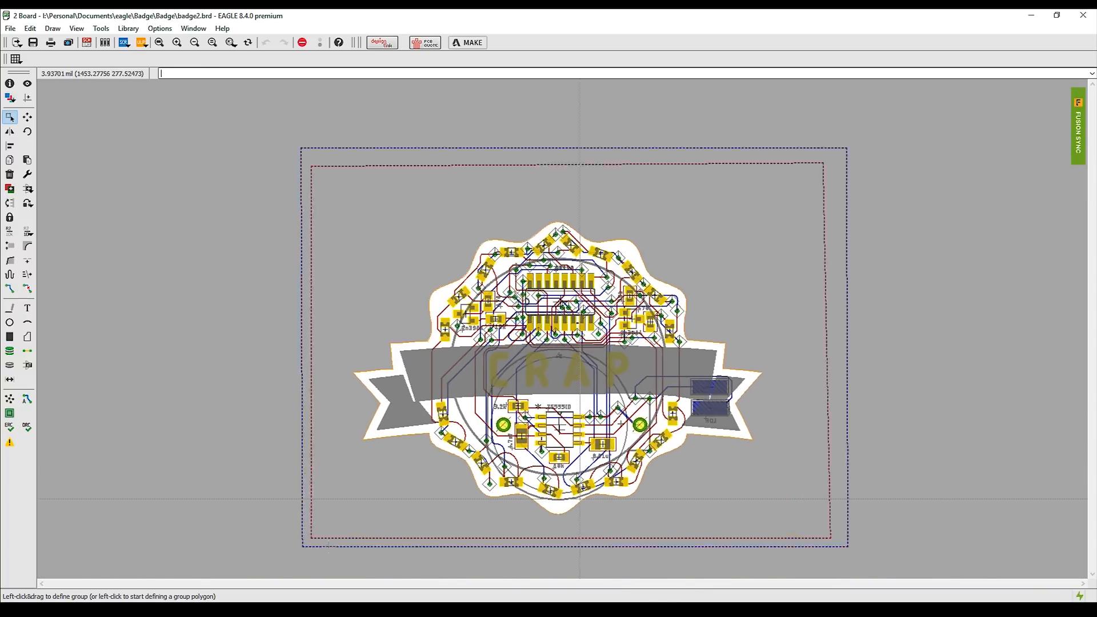
scroll(580, 499, up, 2)
scroll(614, 549, down, 1)
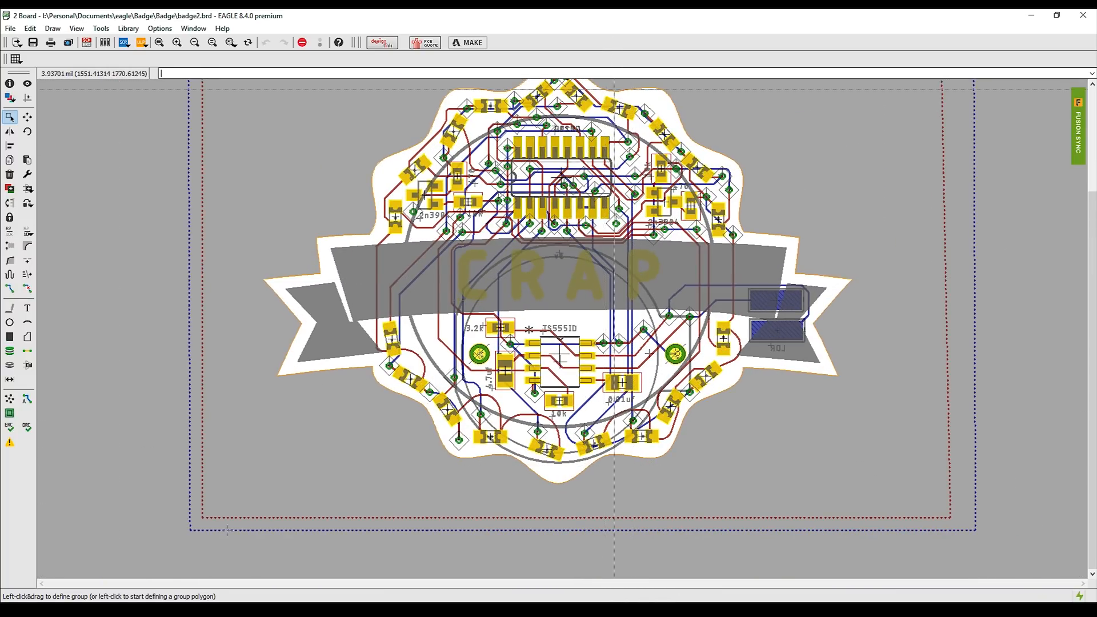
scroll(612, 152, down, 1)
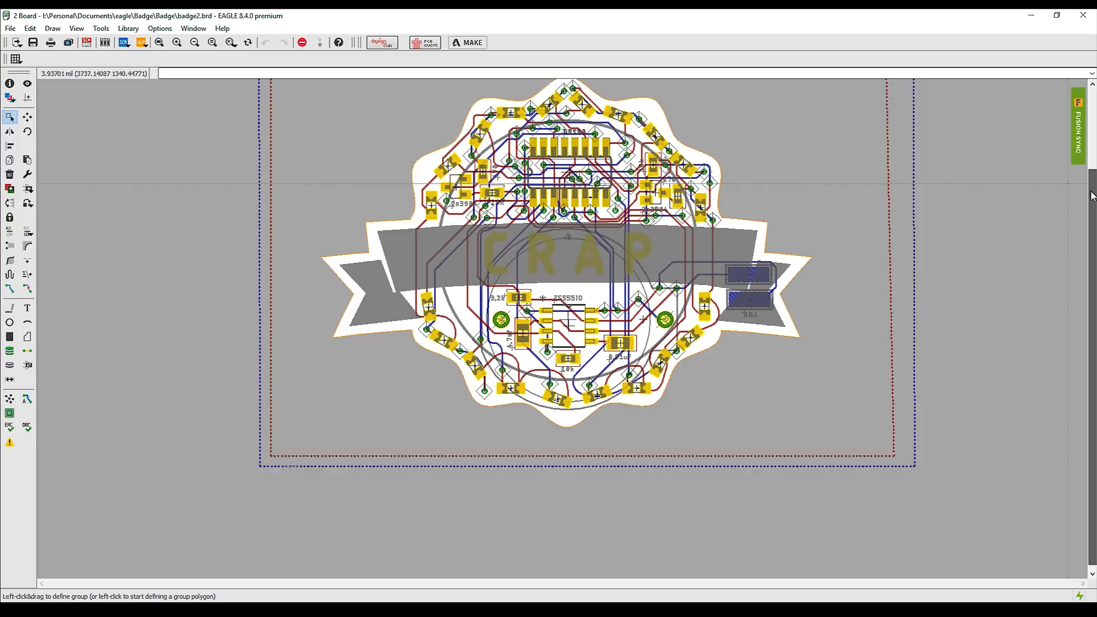
drag(1093, 196, 1093, 161)
scroll(681, 265, up, 1)
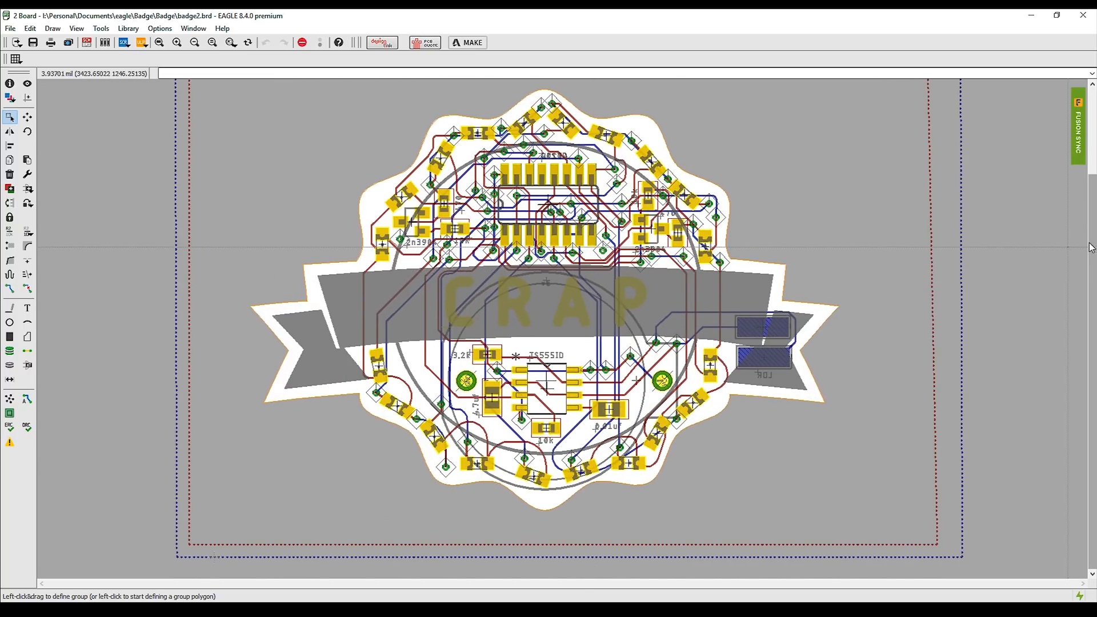
drag(1092, 247, 1092, 233)
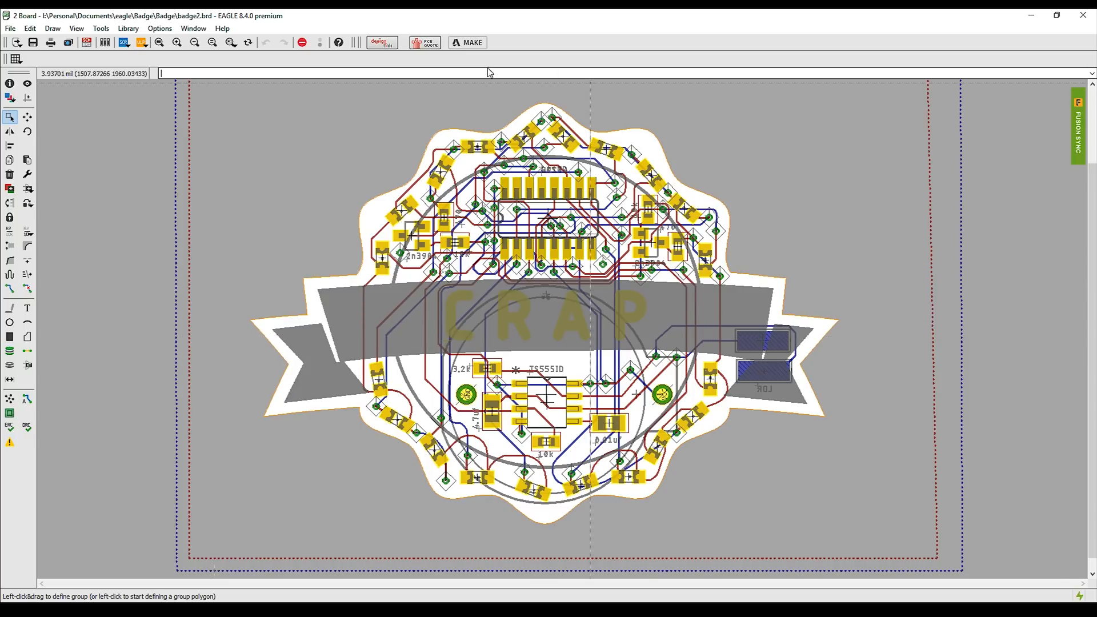
scroll(366, 203, up, 1)
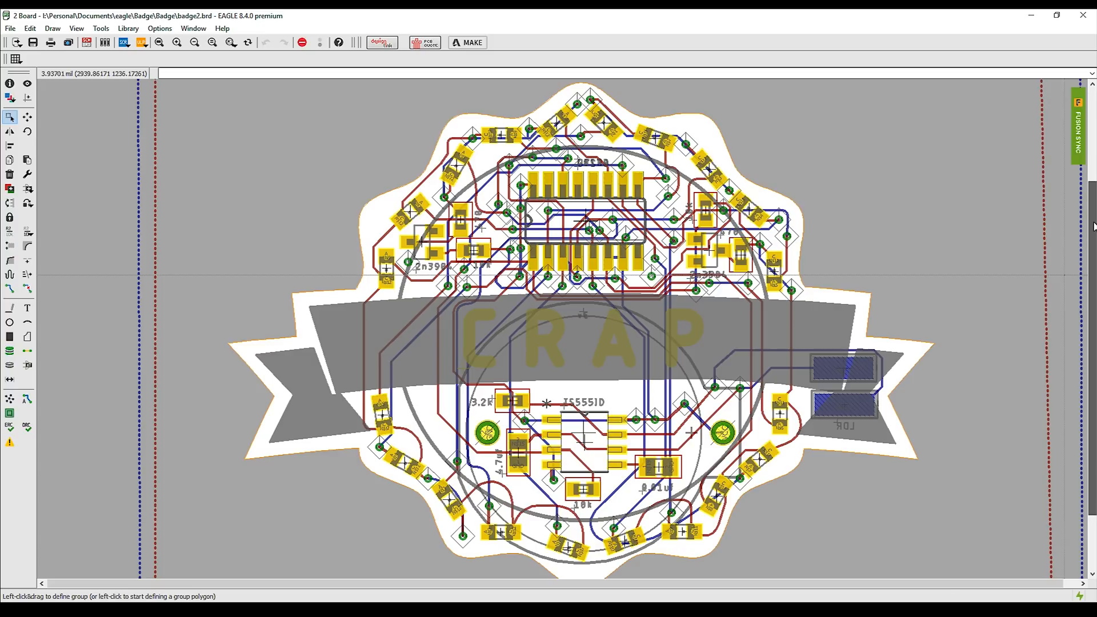
drag(1094, 227, 1090, 222)
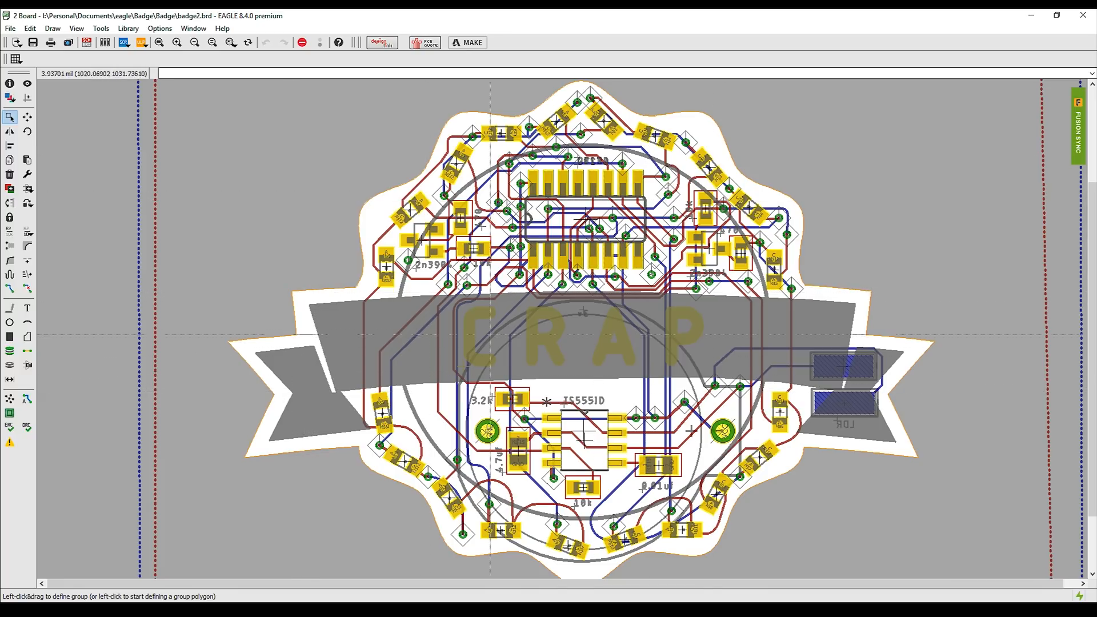
Step: Browse the available User Language Programs for the board and close the list without running one
click(139, 43)
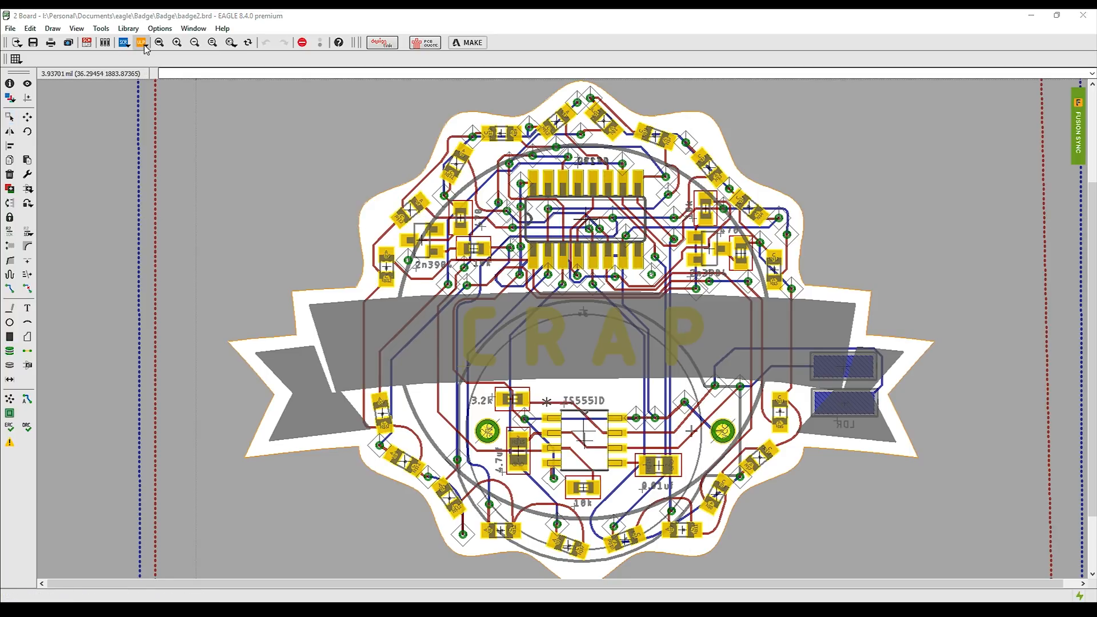
drag(278, 27, 467, 137)
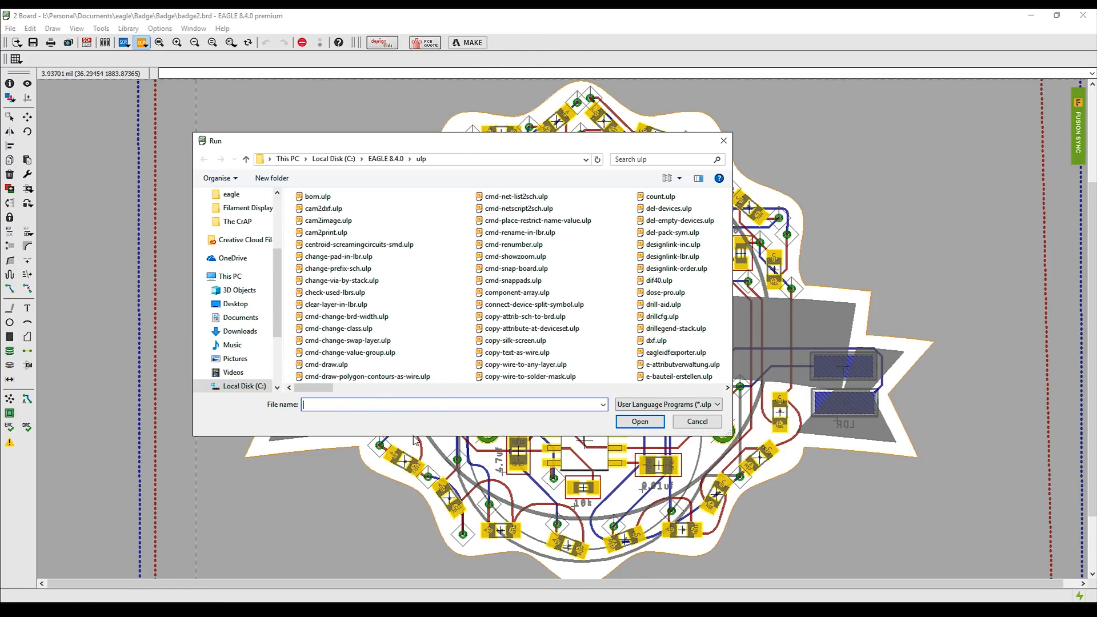
drag(314, 388, 360, 372)
drag(348, 369, 443, 387)
click(697, 421)
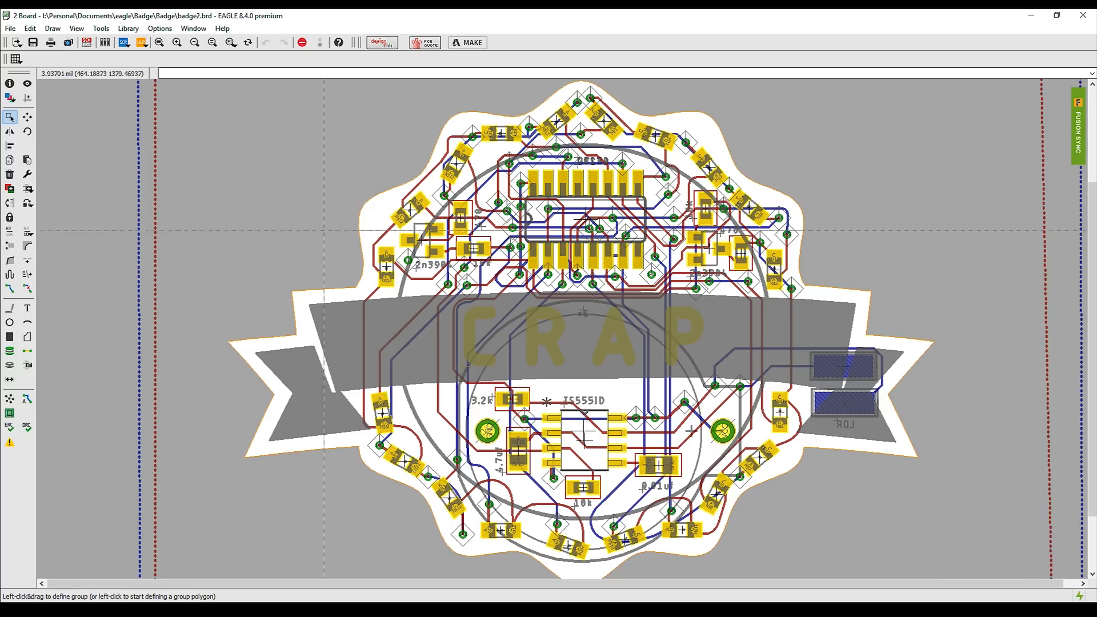
Step: Inspect the ribbon artwork, CRAP lettering and nearby traces up close, and review the complete badge board
scroll(297, 336, up, 2)
scroll(297, 336, up, 2)
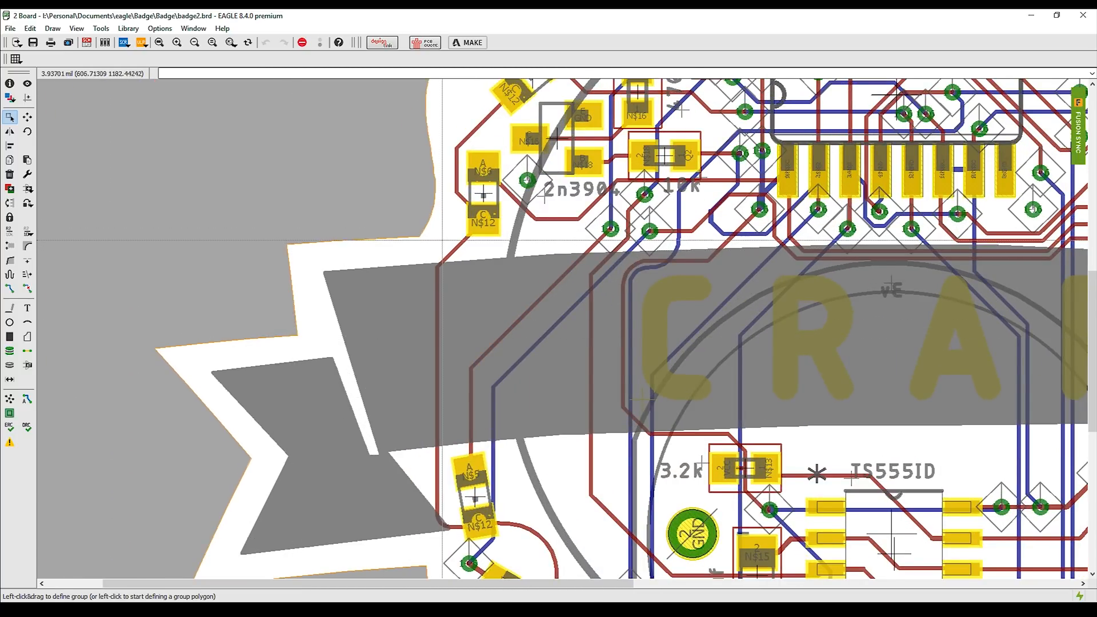
key(alt+F2)
scroll(672, 161, down, 2)
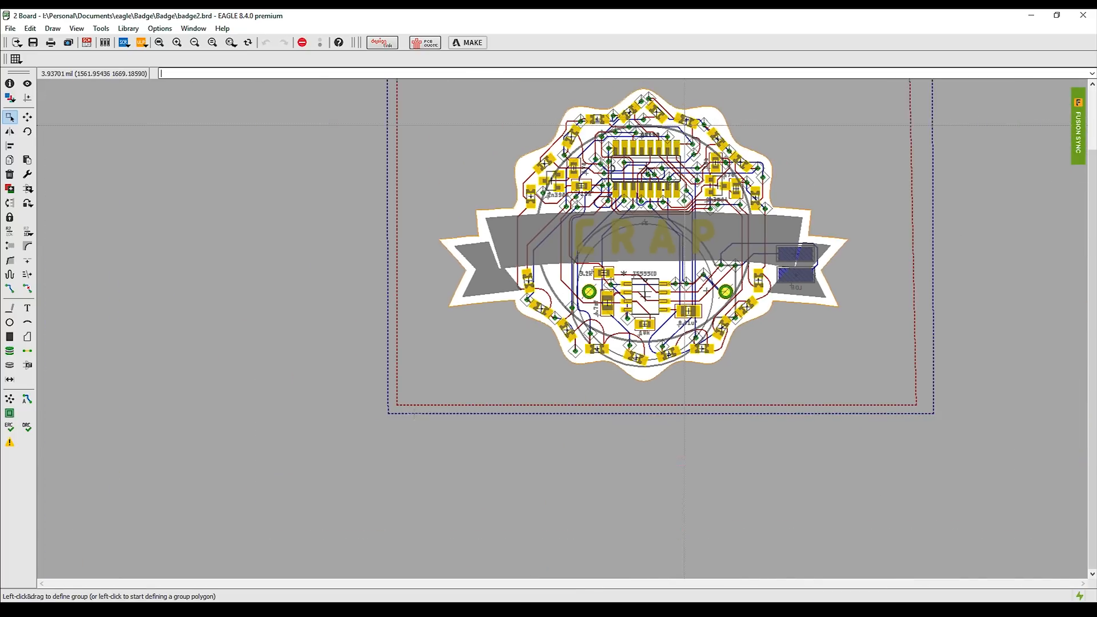
scroll(661, 244, up, 3)
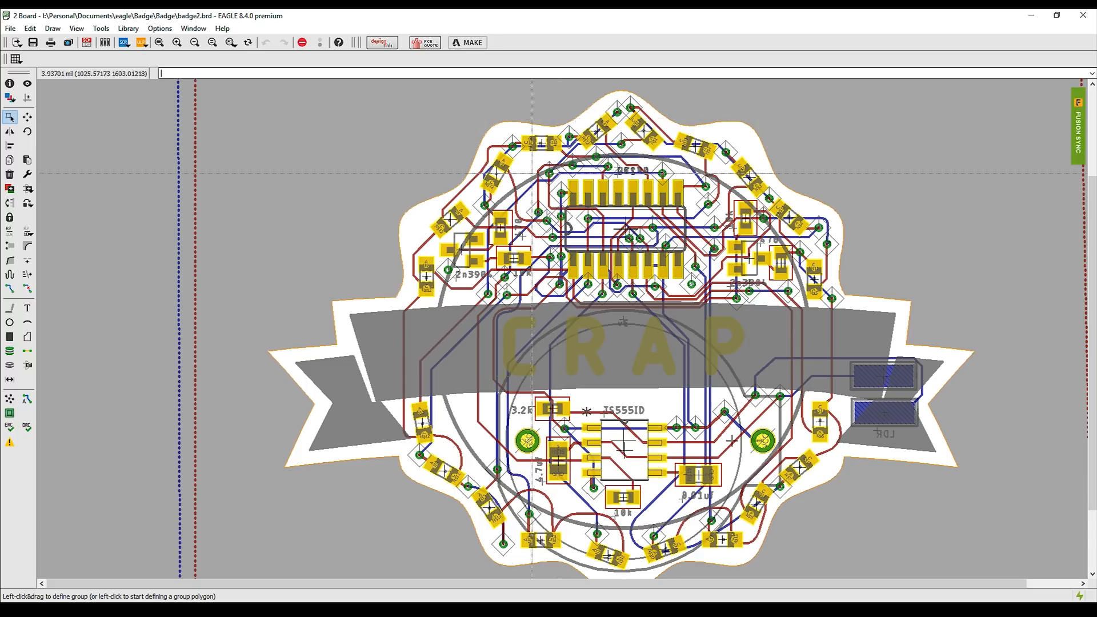
scroll(710, 333, up, 1)
scroll(711, 334, down, 1)
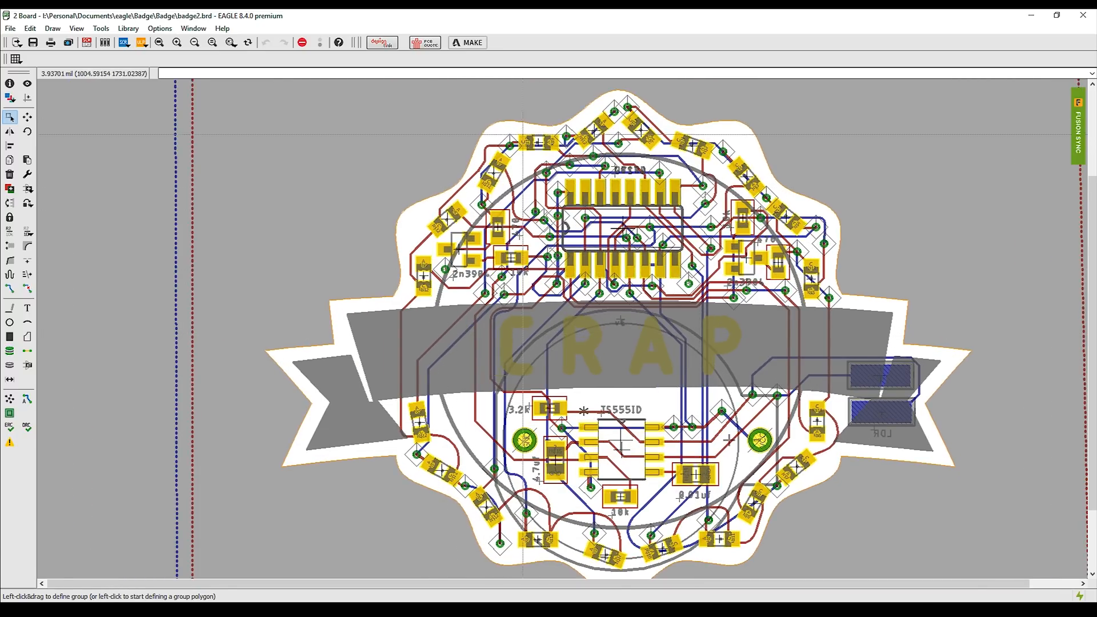
Step: Hide the tStop layer so the board shows without its top solder mask openings
click(10, 99)
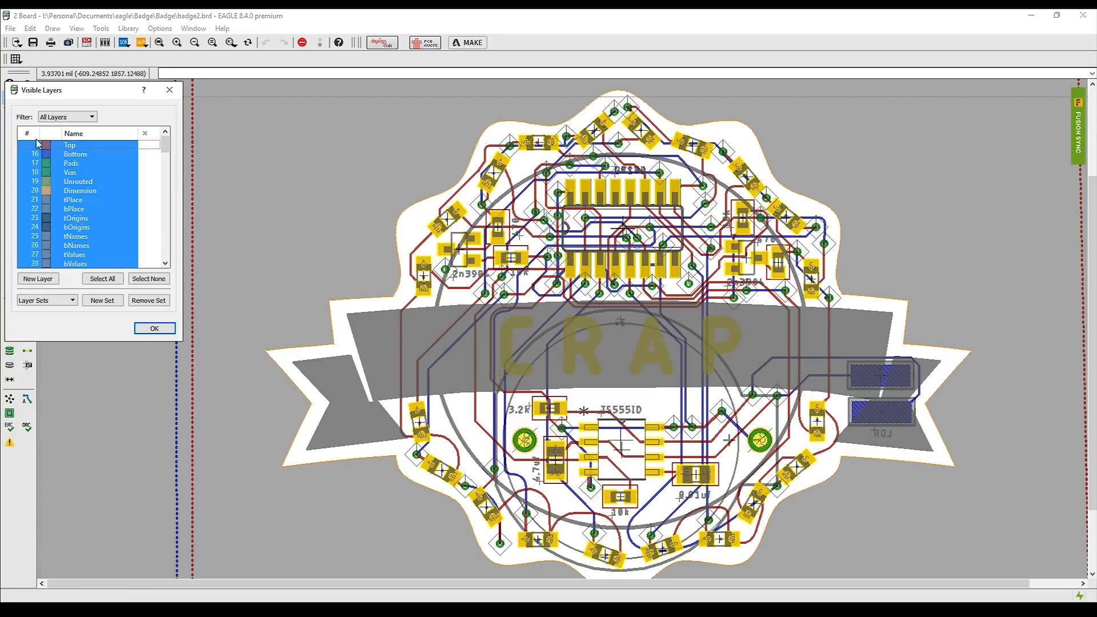
scroll(66, 206, down, 5)
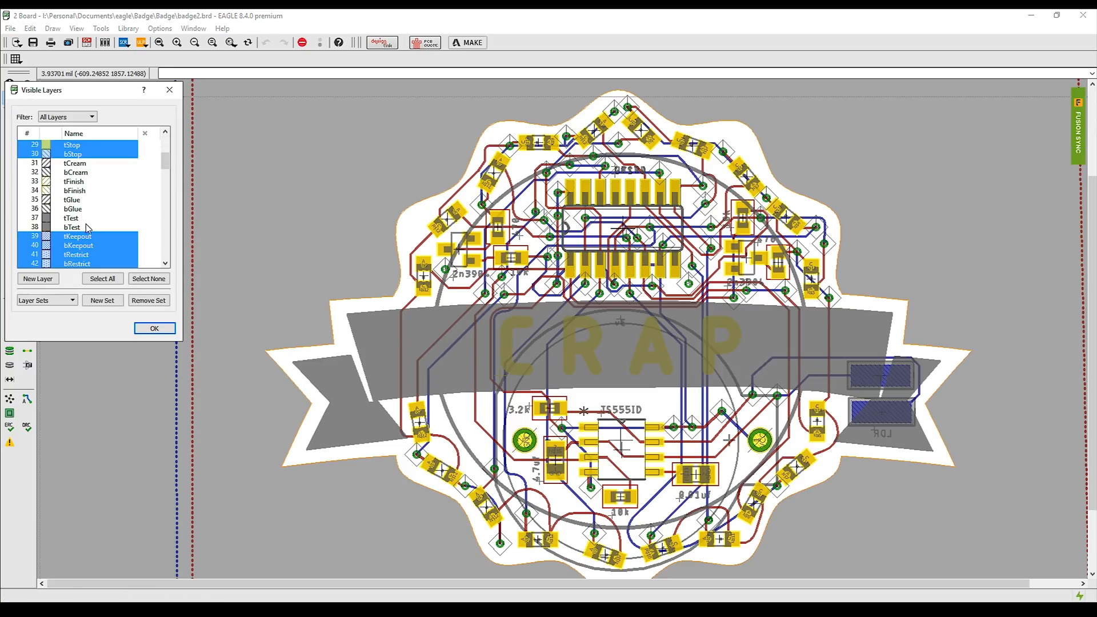
click(75, 146)
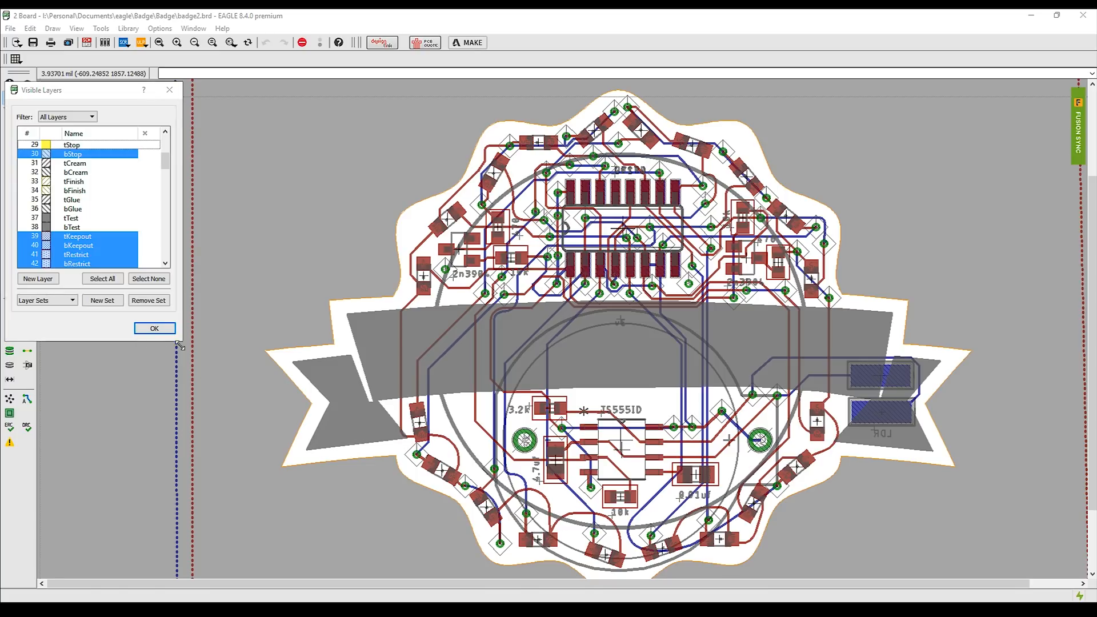
click(152, 329)
Step: Inspect the properties of the lower edge of the left ribbon tail polygon, including its layer, without changing anything
right_click(360, 444)
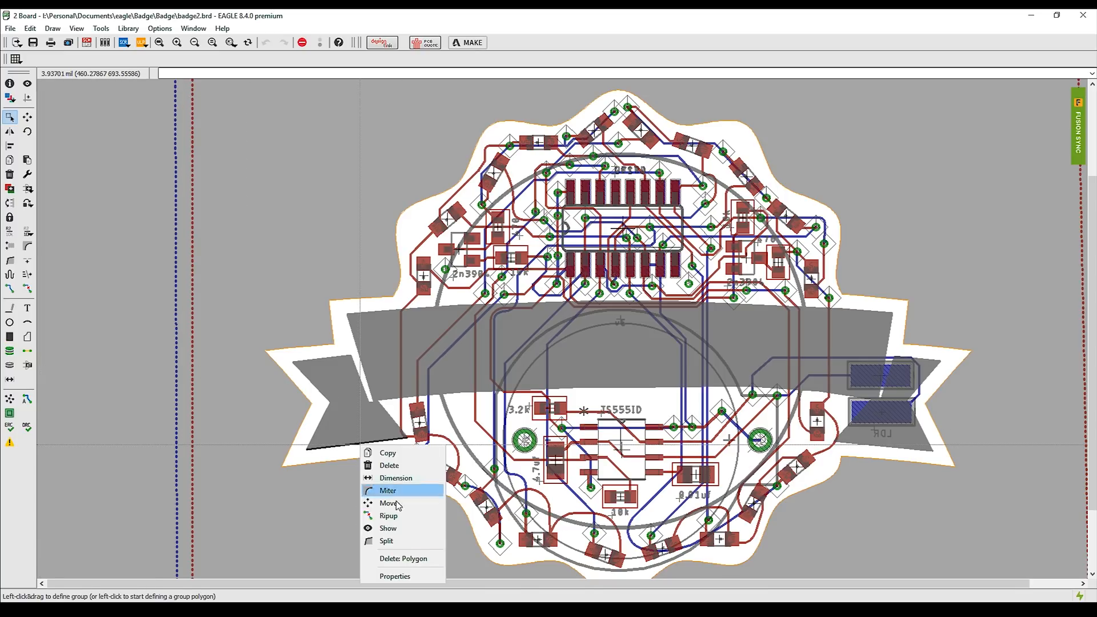
click(408, 577)
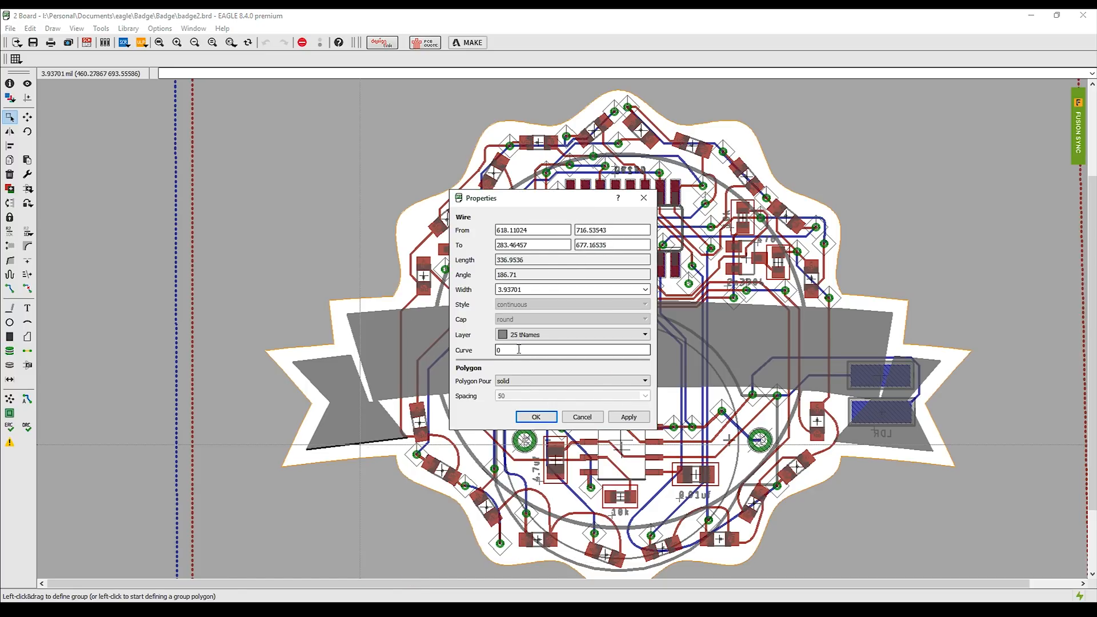
click(572, 418)
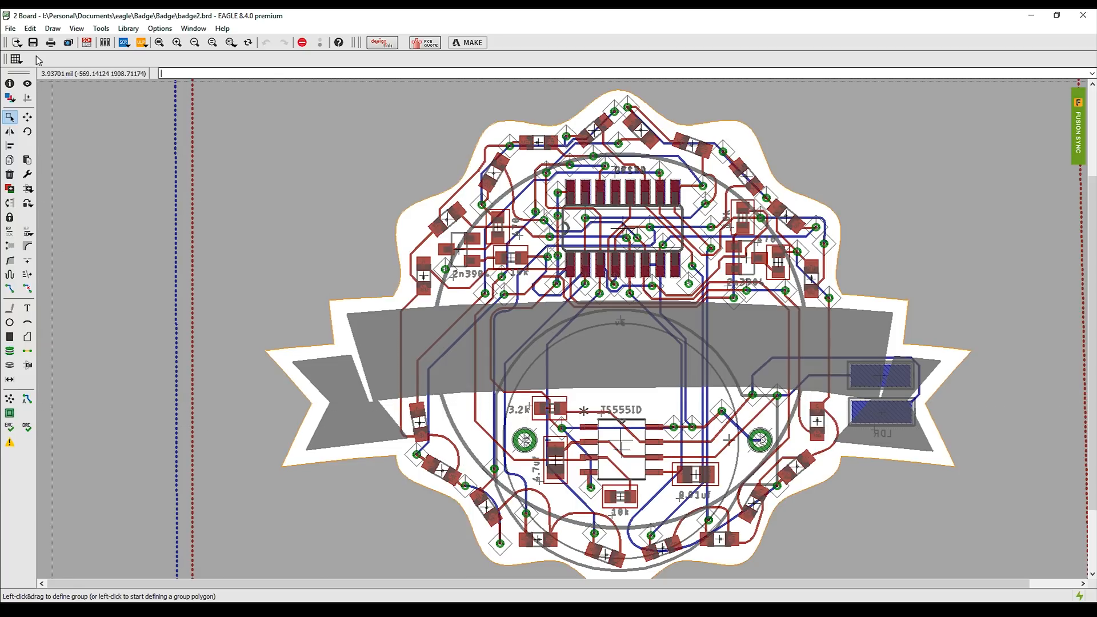
Step: Make the tStop layer visible on the board again
click(9, 351)
scroll(83, 226, down, 2)
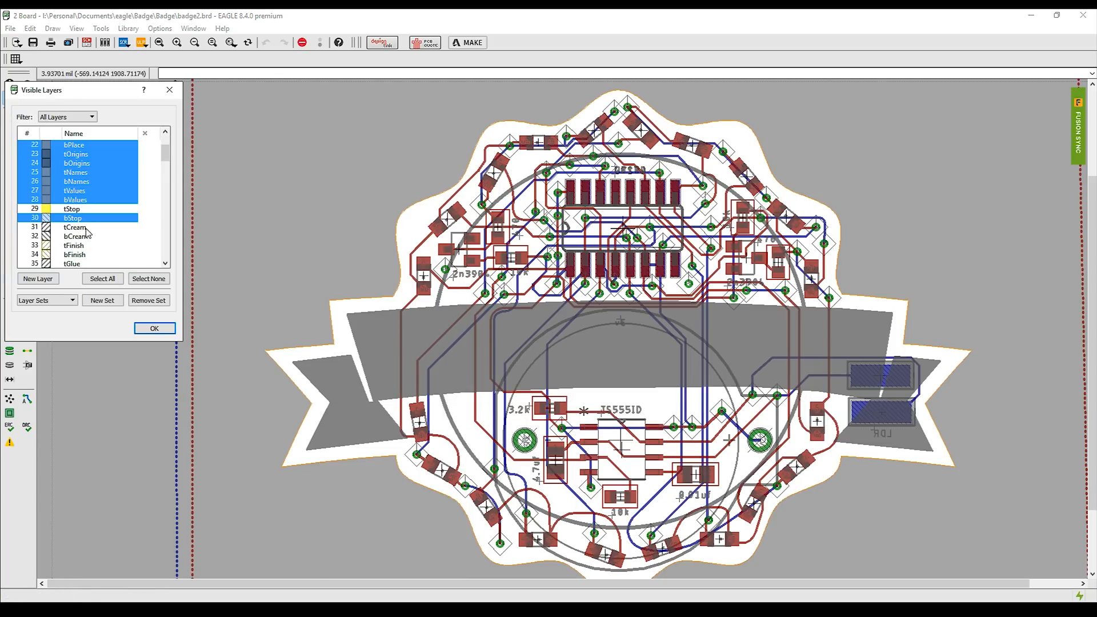
click(72, 209)
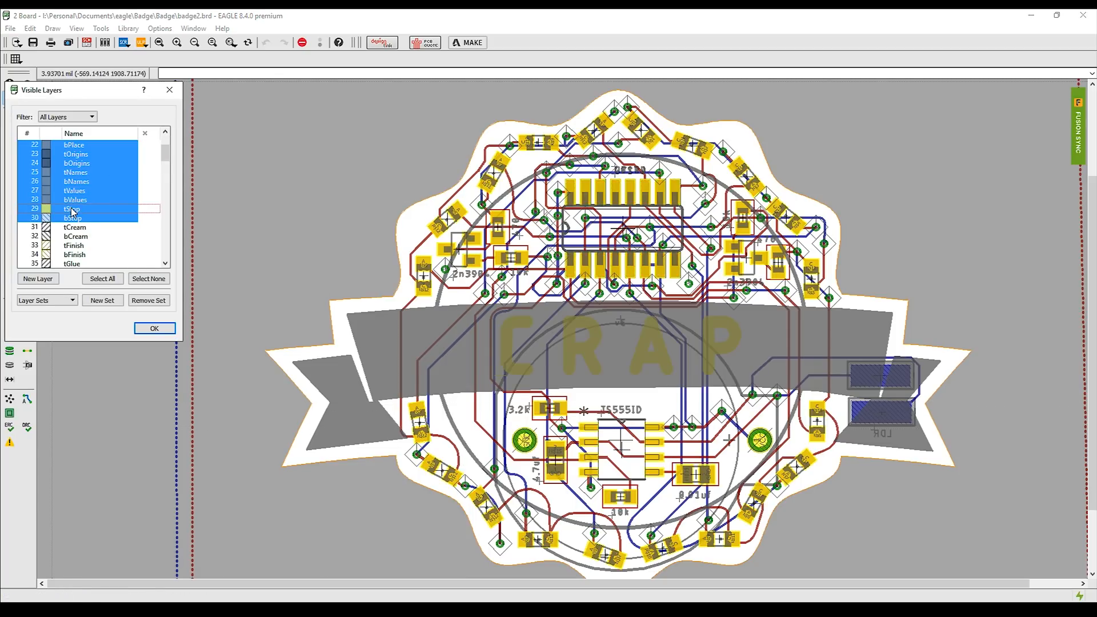
click(154, 328)
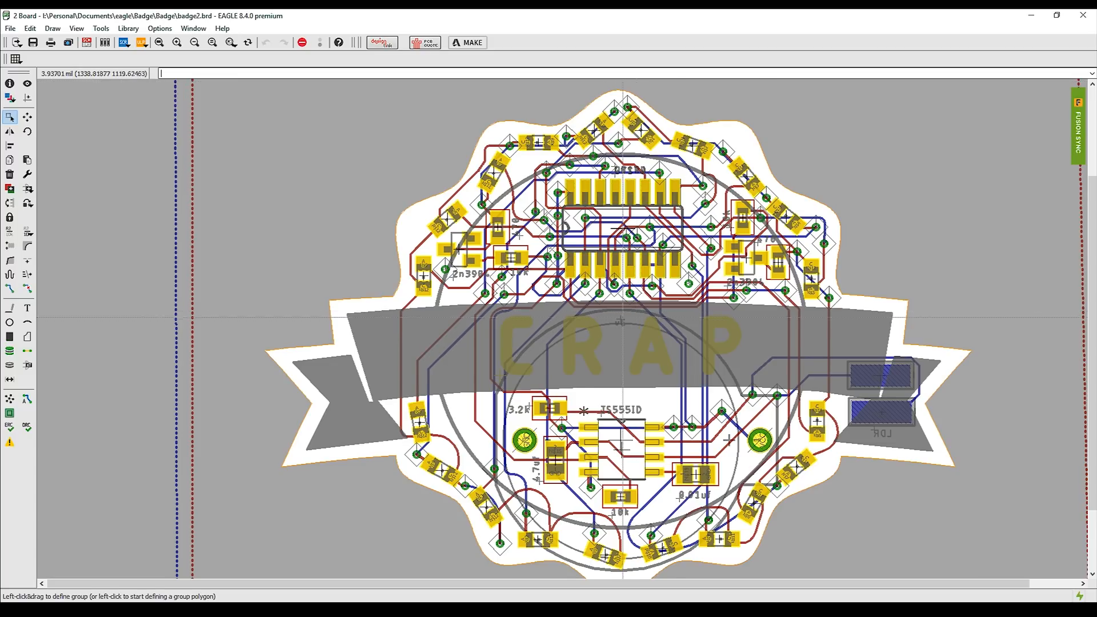
Step: Examine the CRAP lettering on the ribbon up close, together with the traces running beneath it
scroll(464, 305, up, 2)
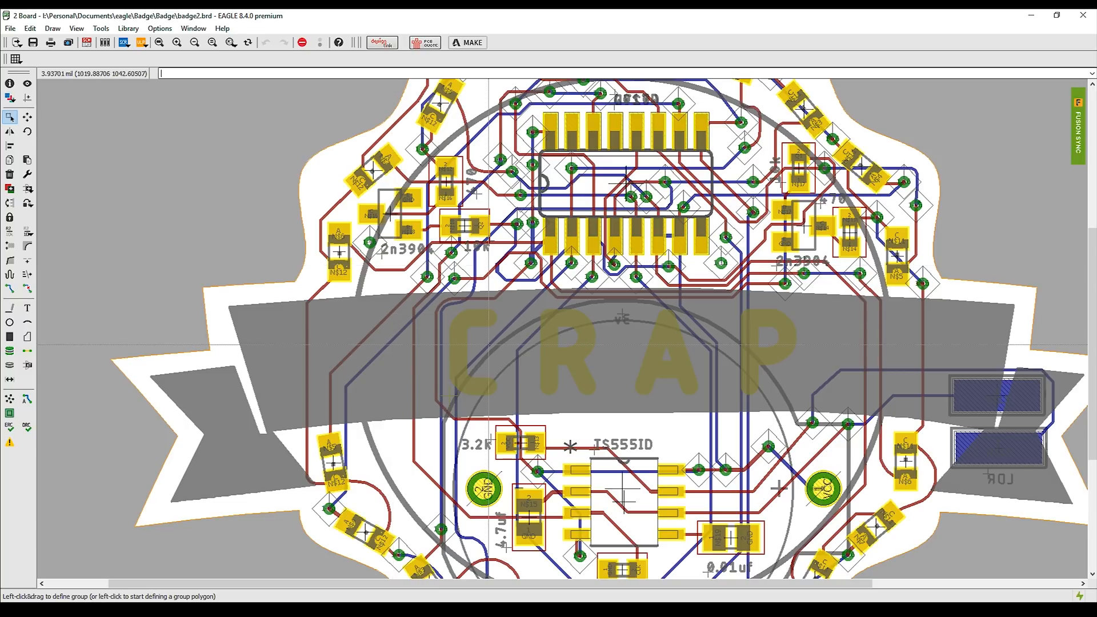
scroll(489, 345, down, 4)
scroll(491, 345, up, 3)
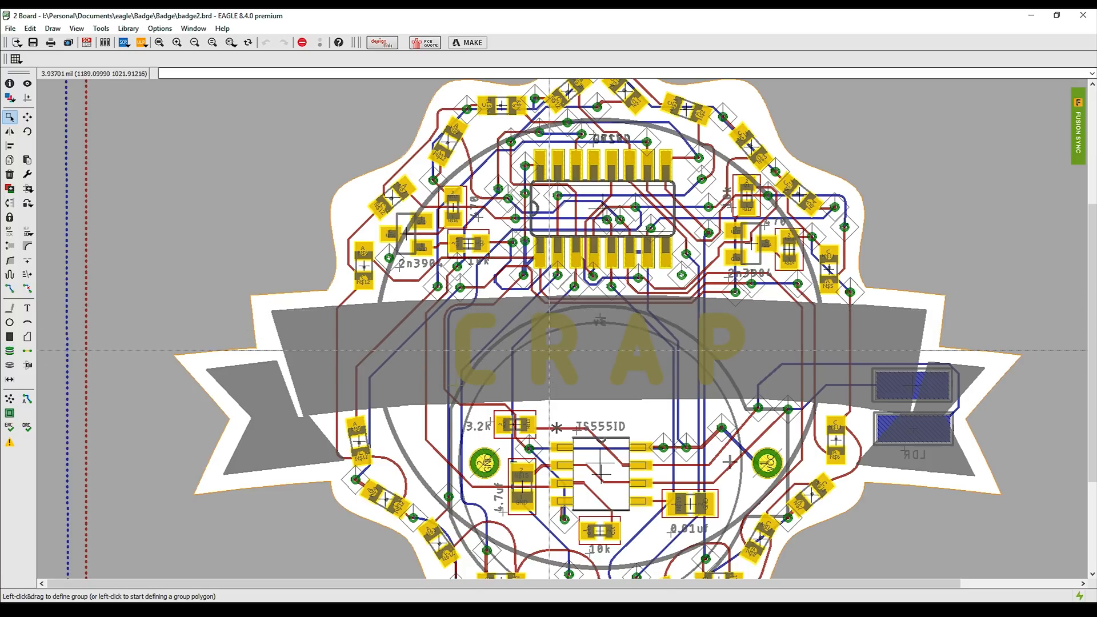
scroll(549, 374, up, 4)
scroll(548, 377, up, 1)
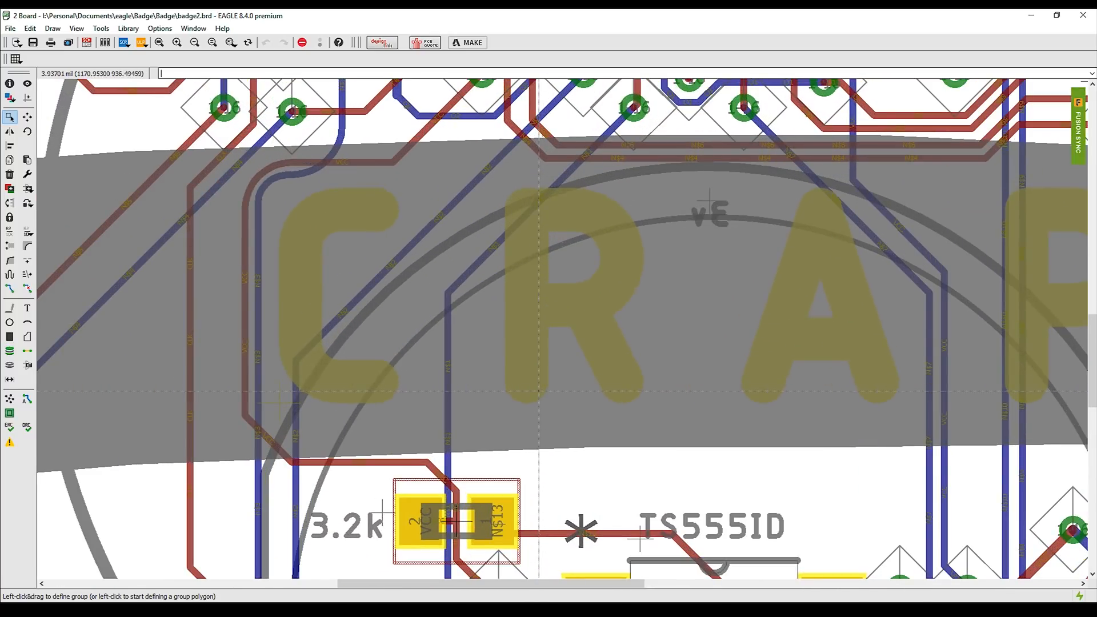
scroll(632, 379, down, 1)
scroll(632, 379, up, 3)
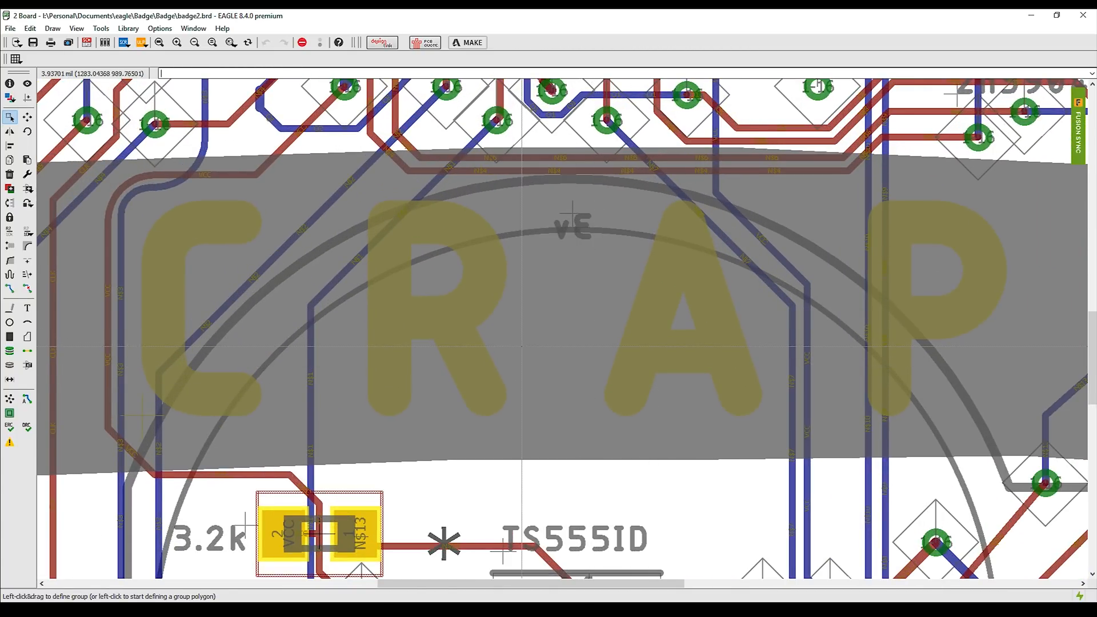
scroll(456, 387, down, 1)
scroll(455, 388, down, 1)
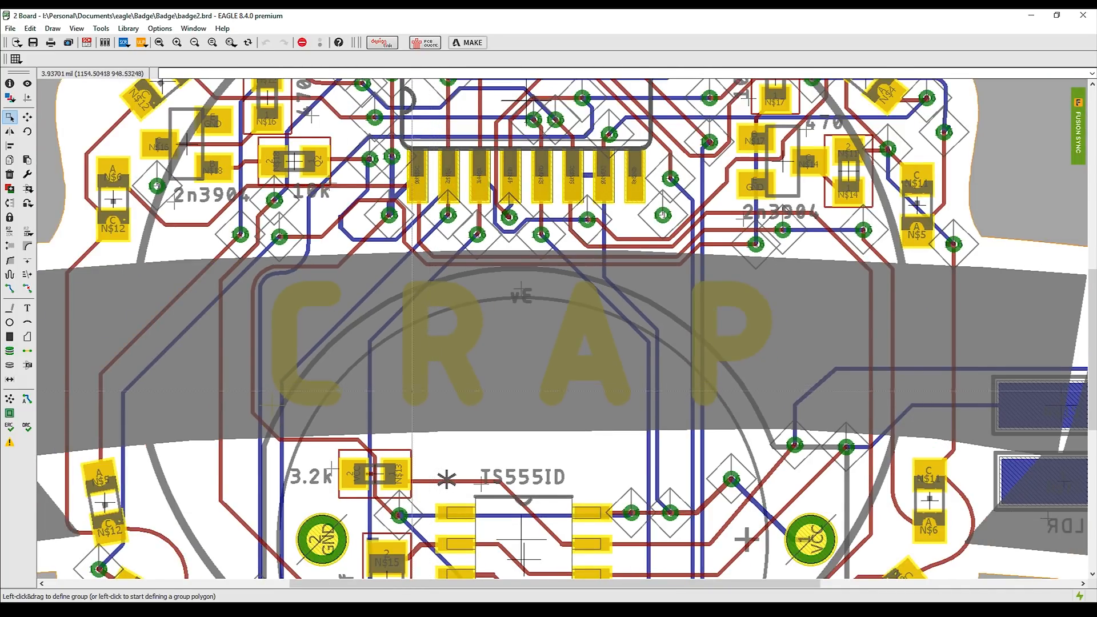
Step: Inspect the CRAP text's properties, including its size, font and layer, and close them without changes
right_click(273, 407)
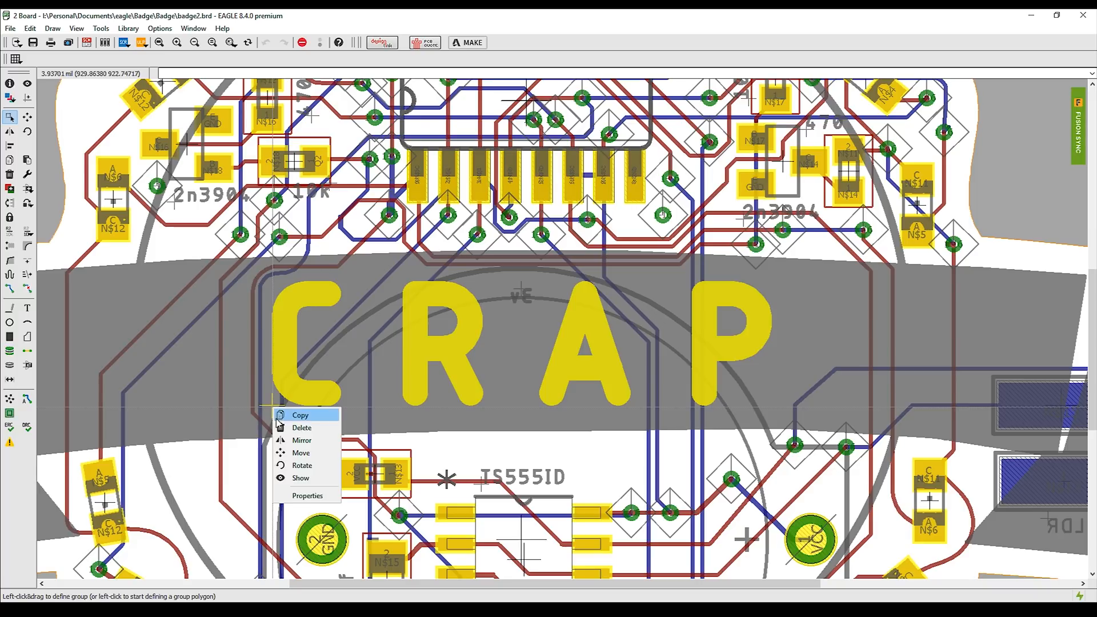
click(311, 496)
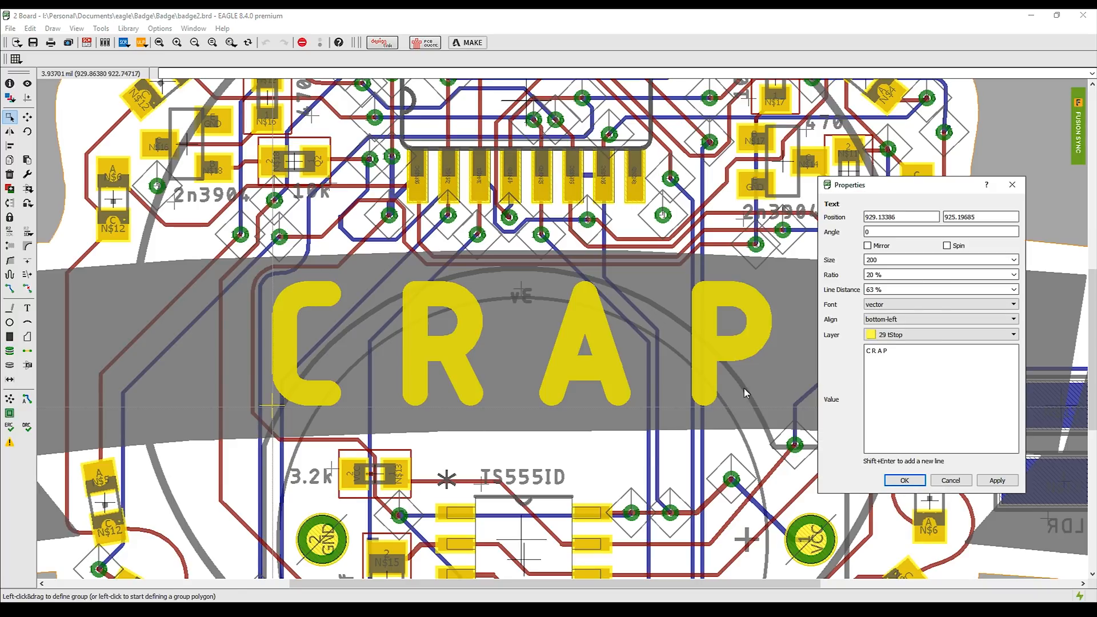
drag(935, 186, 791, 123)
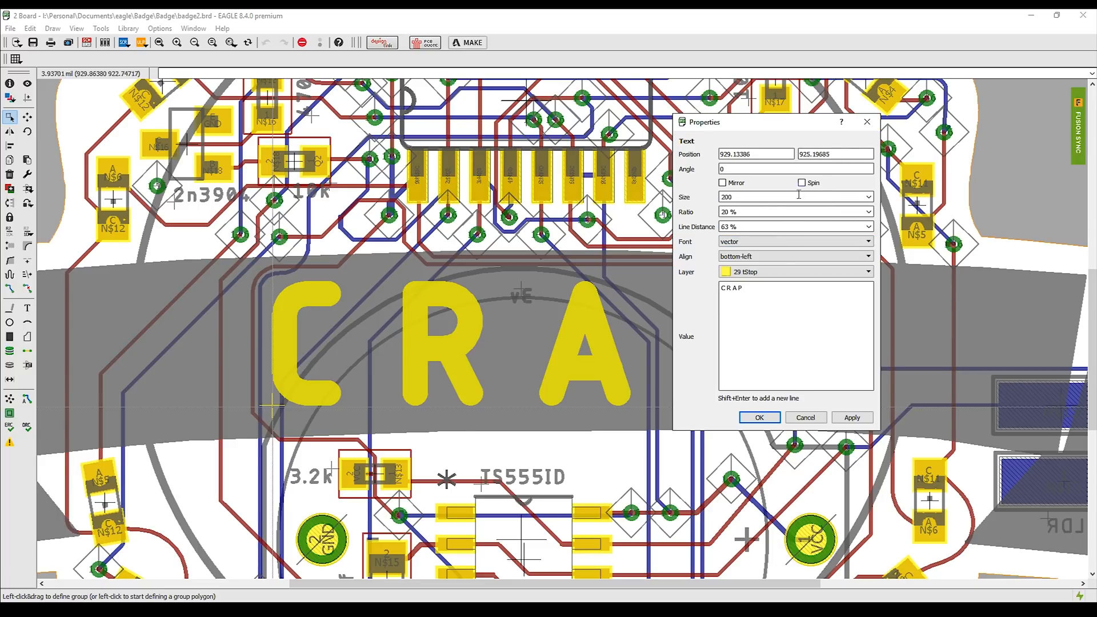
drag(741, 197, 701, 199)
click(867, 121)
scroll(526, 344, down, 3)
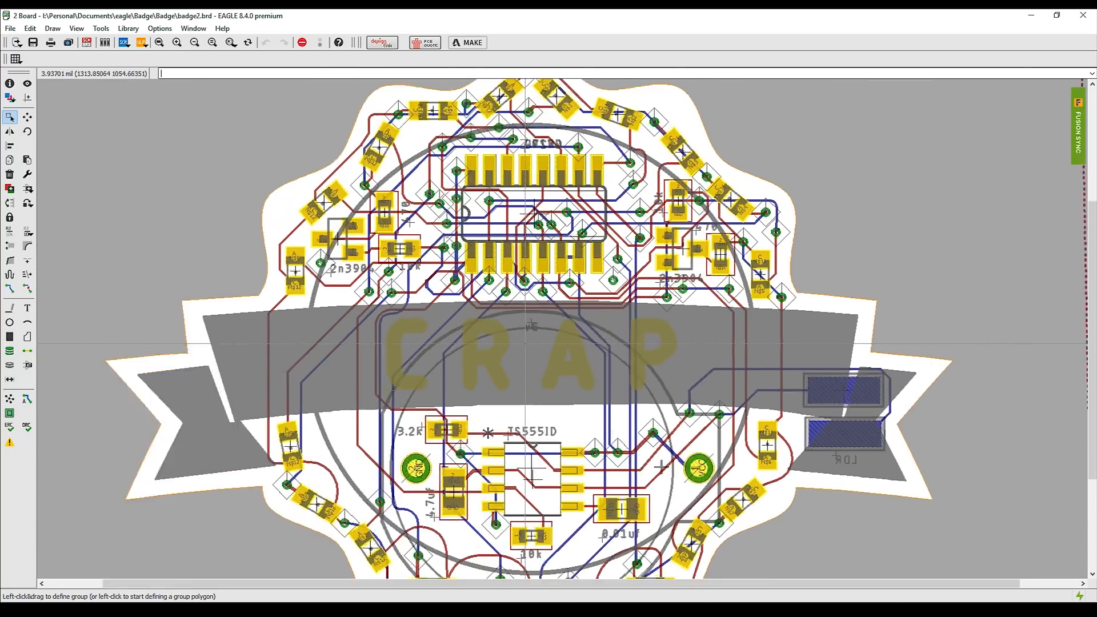
Step: Compare the ribbon lettering with the surrounding board, and look over the TS555 and battery holder area
scroll(525, 344, up, 2)
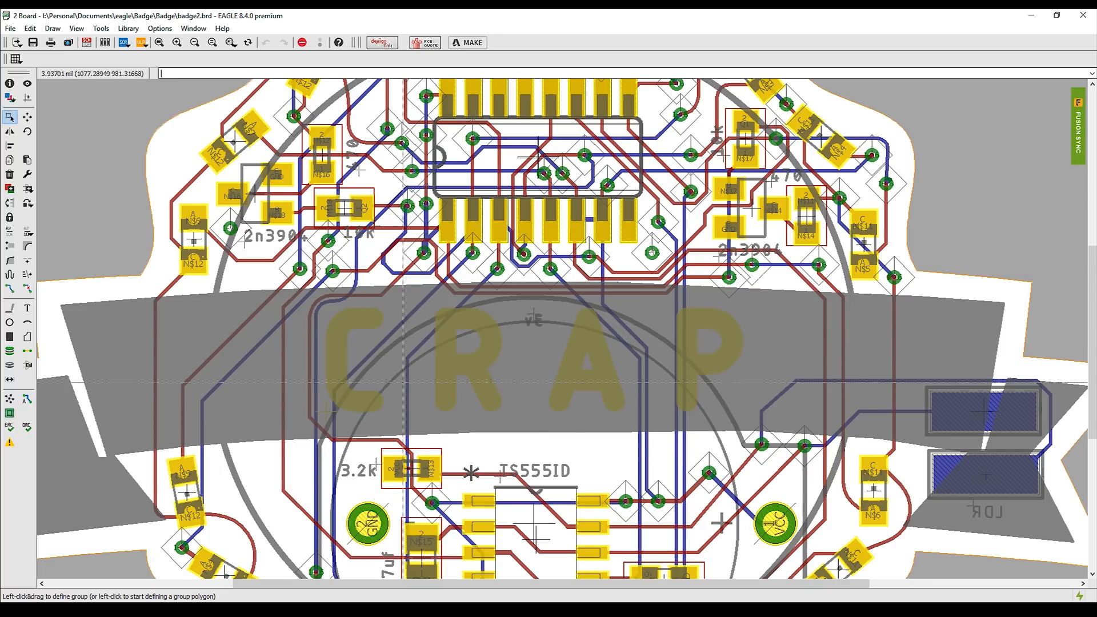
scroll(400, 383, down, 2)
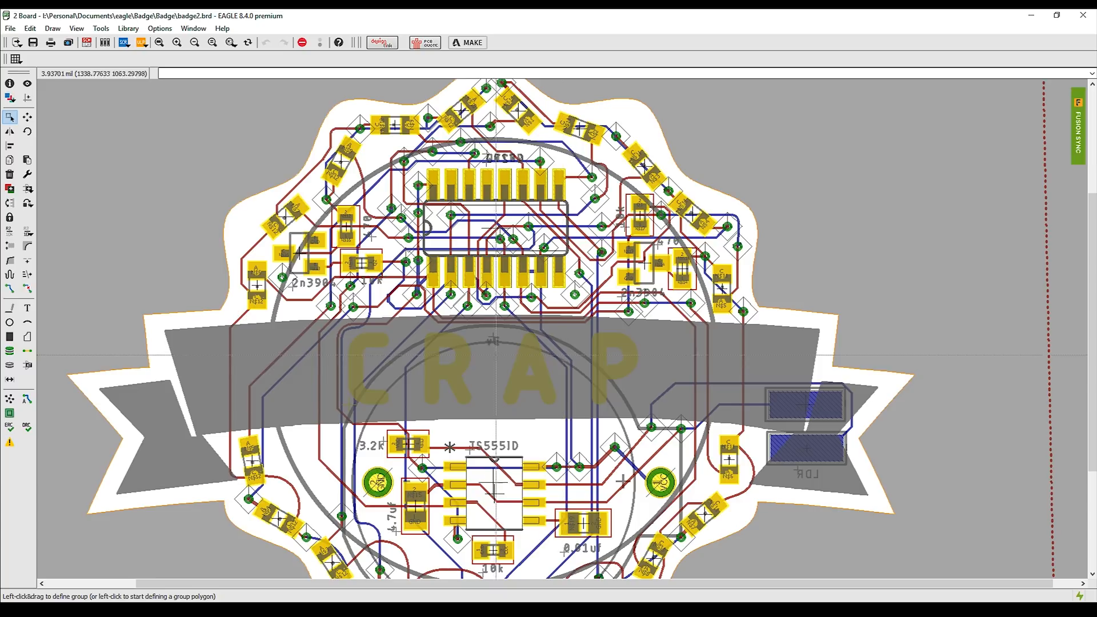
scroll(417, 415, up, 2)
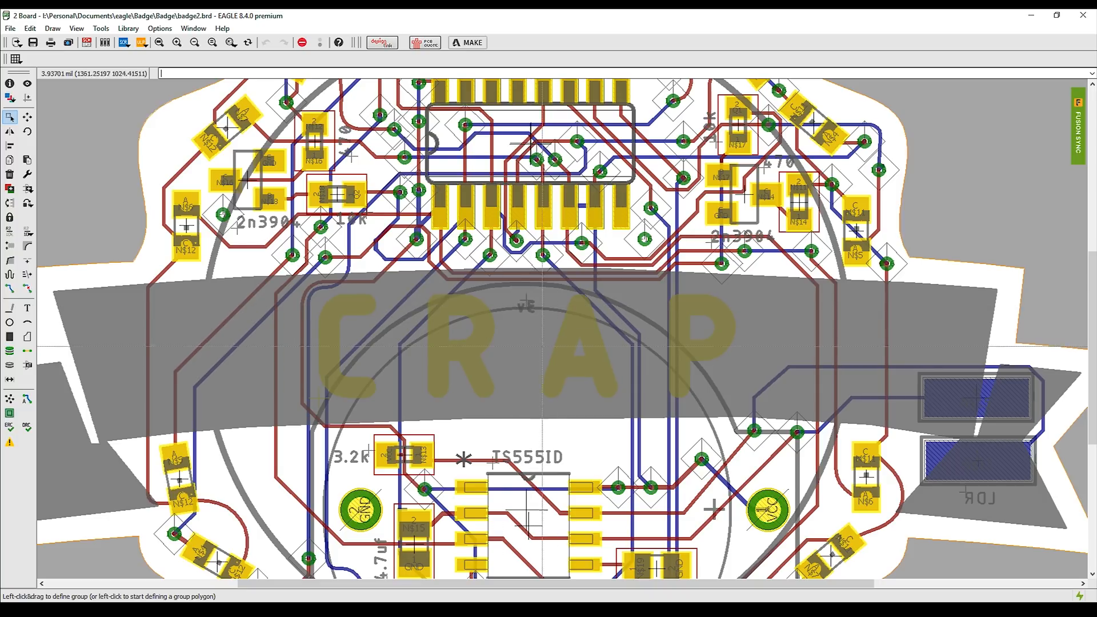
scroll(539, 357, down, 1)
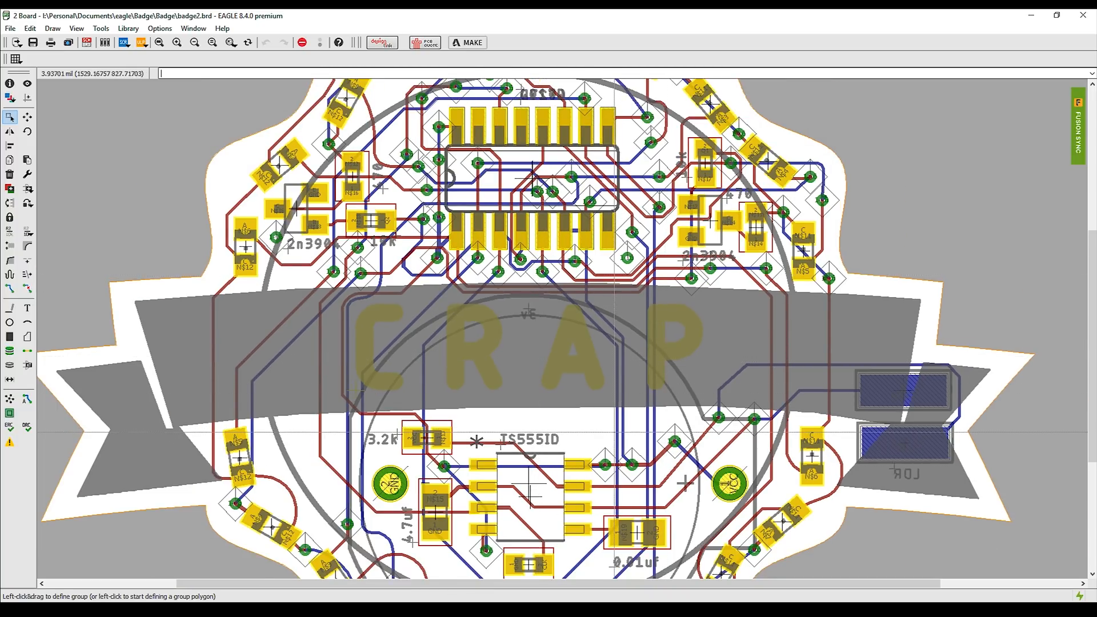
scroll(610, 461, down, 3)
scroll(595, 565, up, 1)
scroll(612, 585, up, 1)
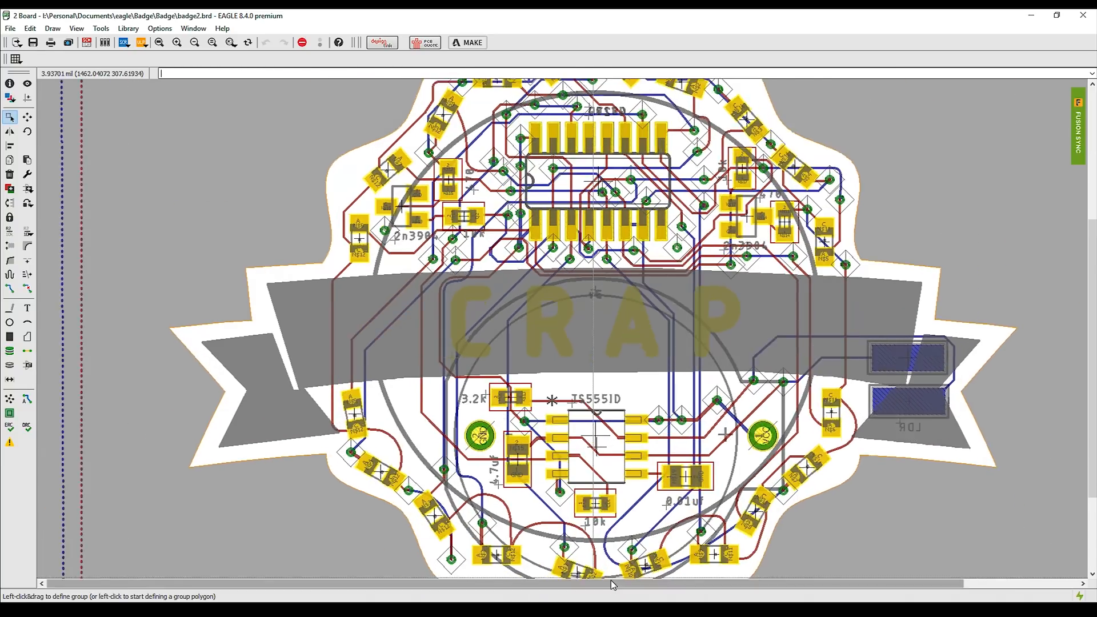
scroll(612, 566, up, 2)
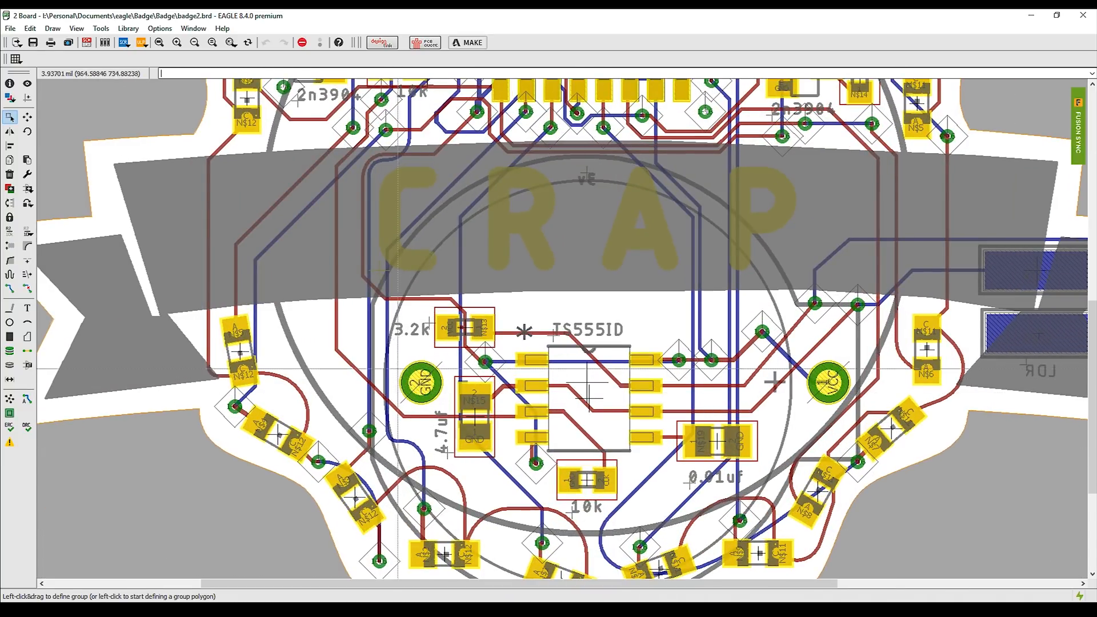
Step: Browse the alternative packages for battery BT1, preview BATTERY-20MM_SMD_4LEGS, and close the list without changing the package
right_click(587, 382)
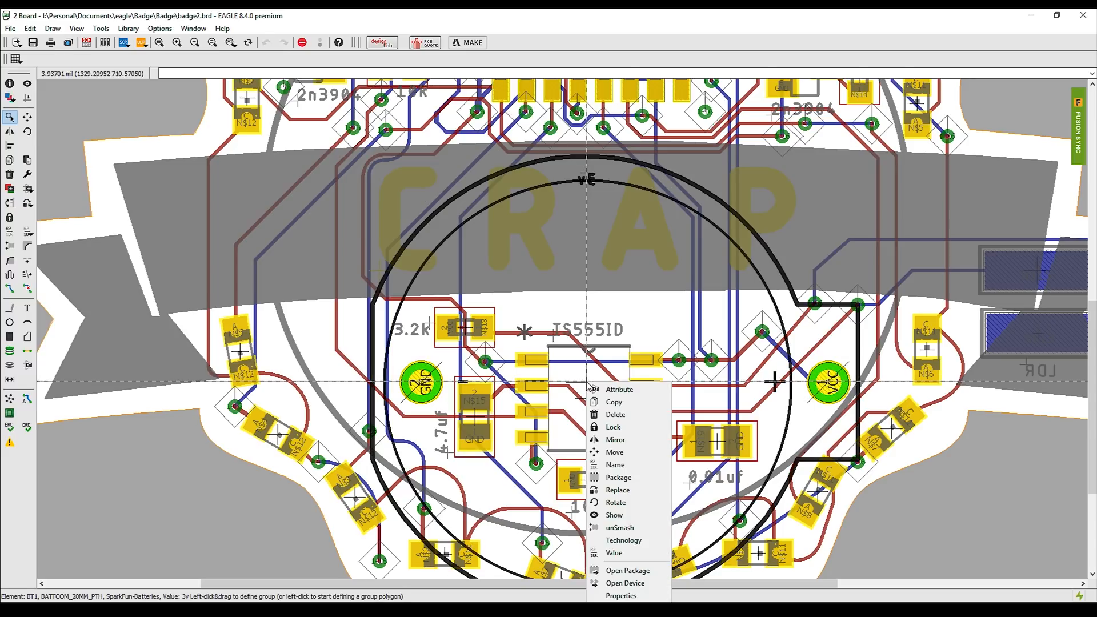
click(627, 478)
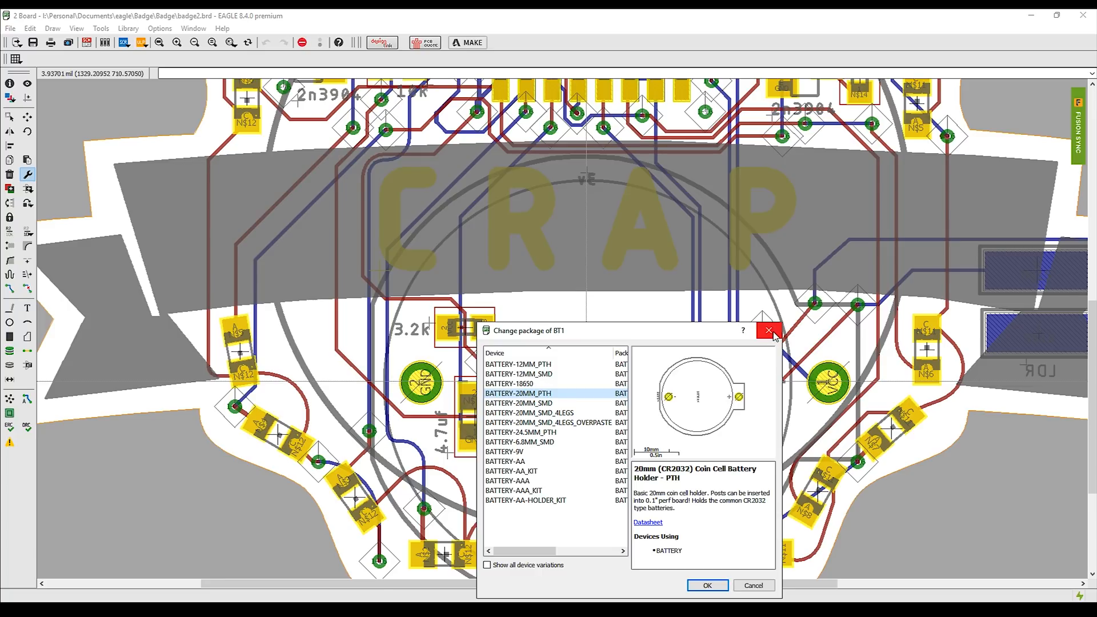
key(Down)
key(Down)
key(Down)
key(Down)
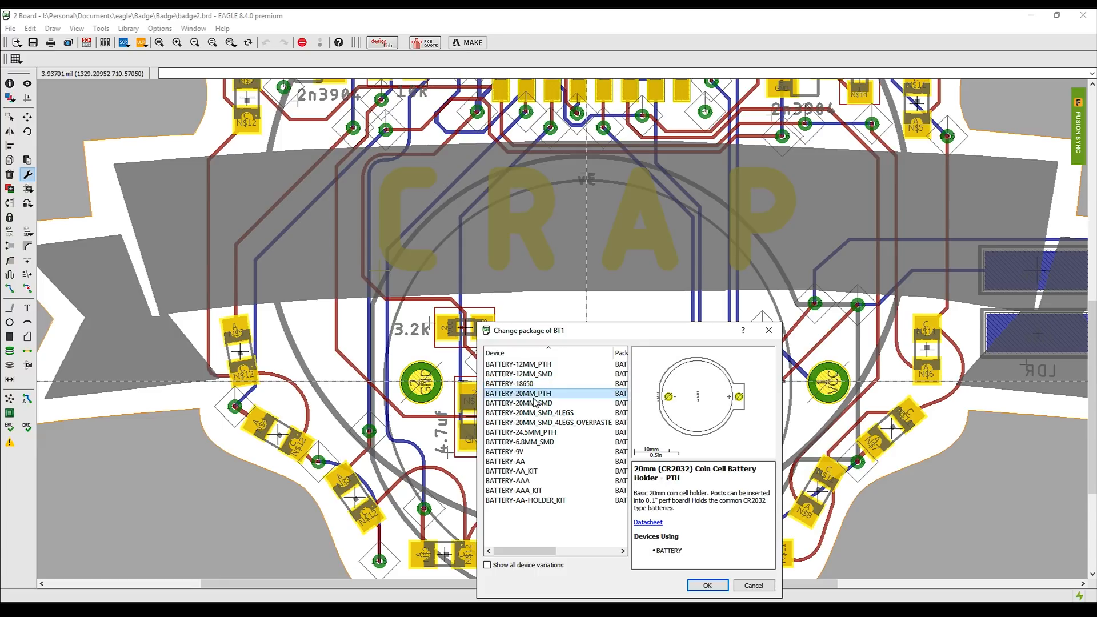
key(Up)
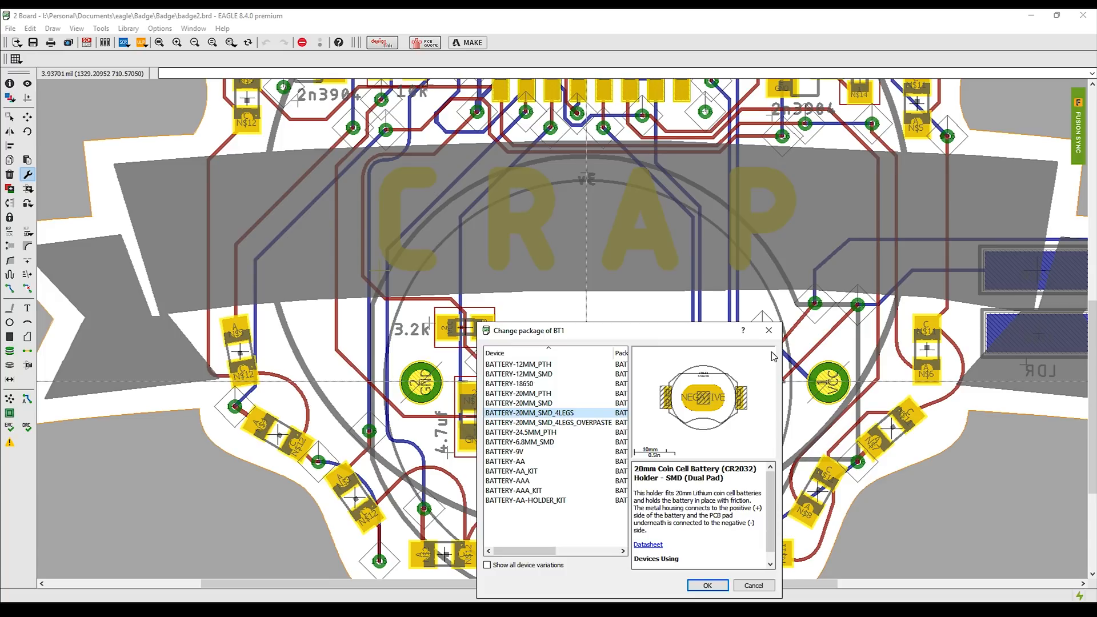
click(768, 330)
Step: Review the complete badge board, from the LED ring and ribbon artwork to the battery holder and LDR pads
scroll(662, 231, down, 5)
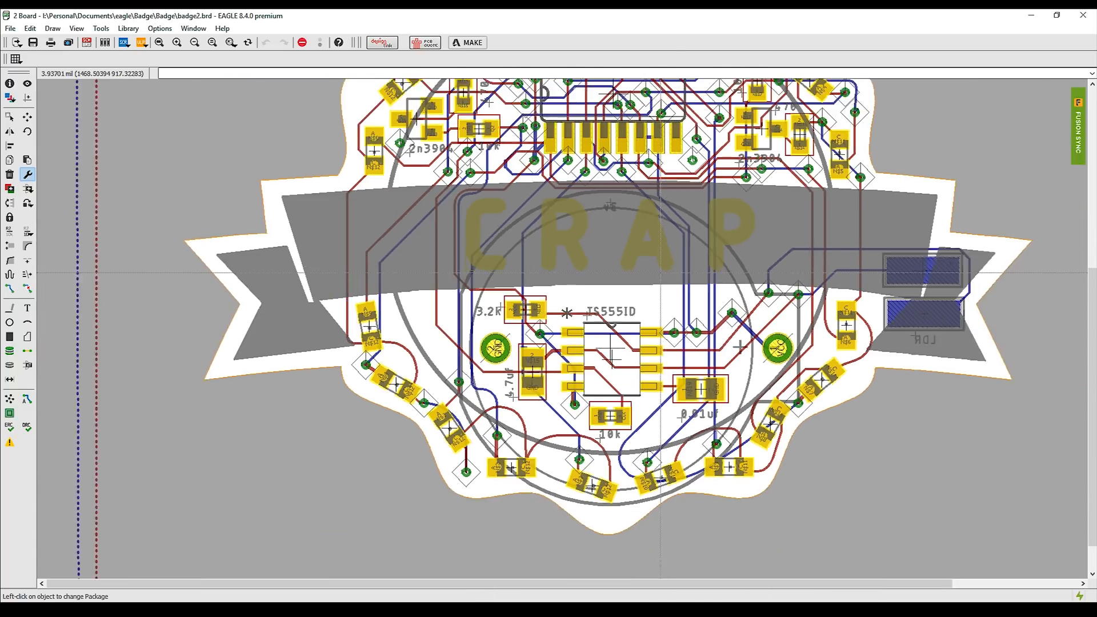
scroll(661, 121, up, 4)
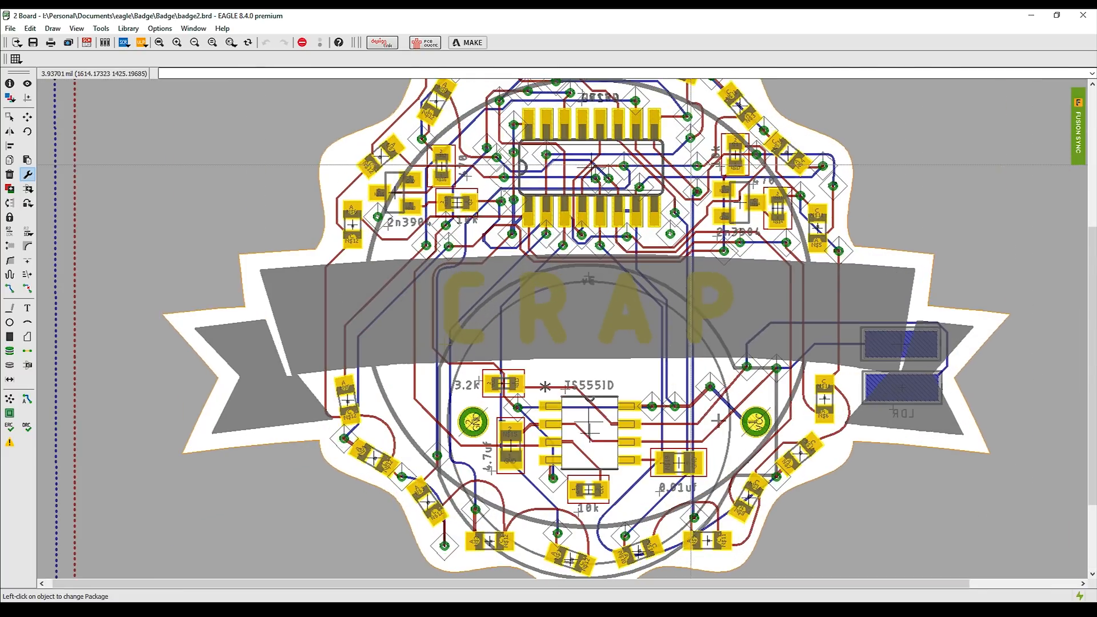
drag(1093, 369, 1093, 353)
scroll(589, 293, down, 2)
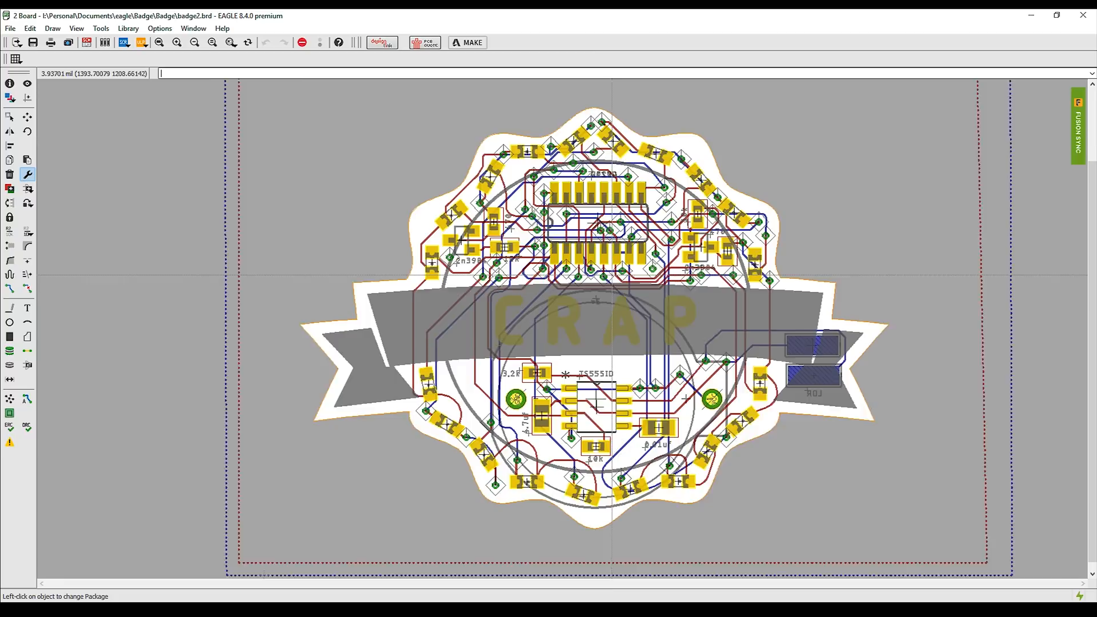
scroll(631, 264, up, 1)
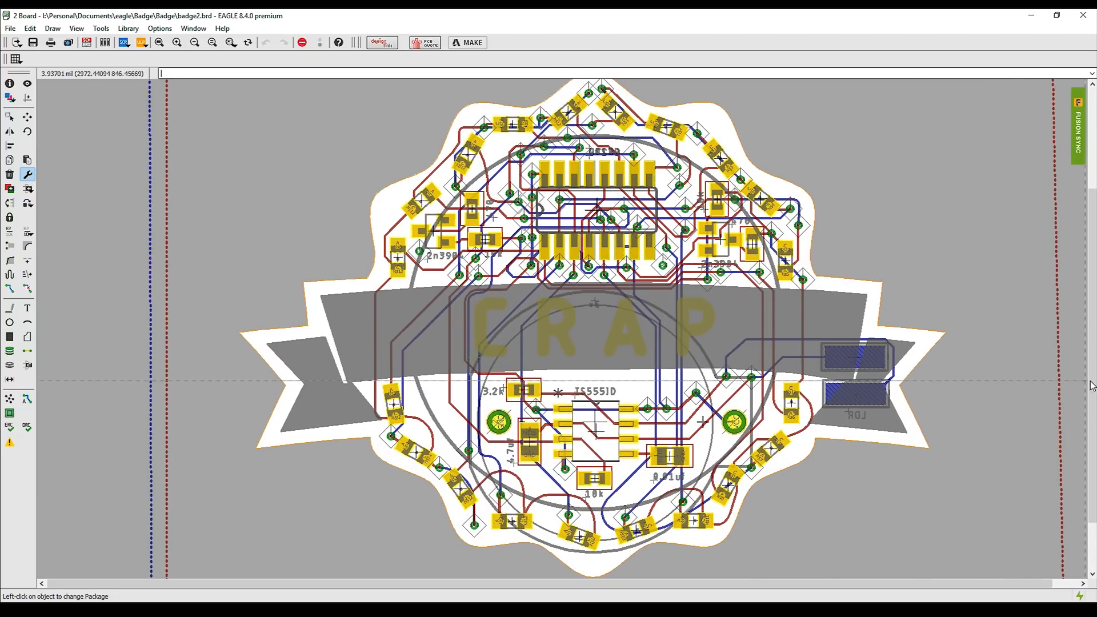
drag(1092, 382, 1093, 377)
scroll(1093, 375, down, 2)
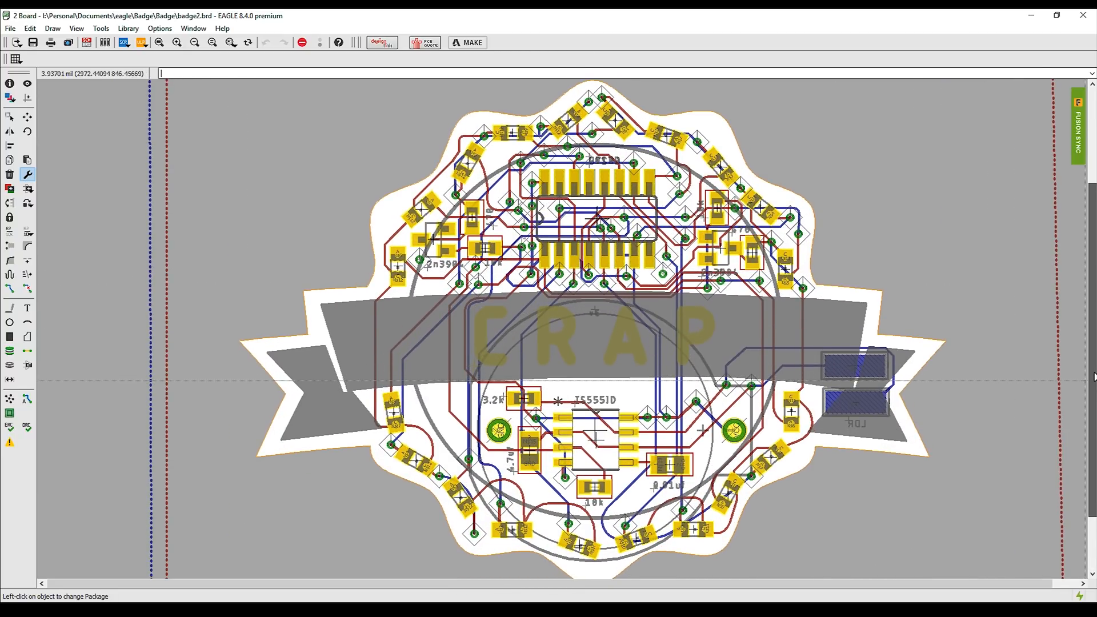
scroll(665, 350, down, 1)
scroll(652, 366, up, 1)
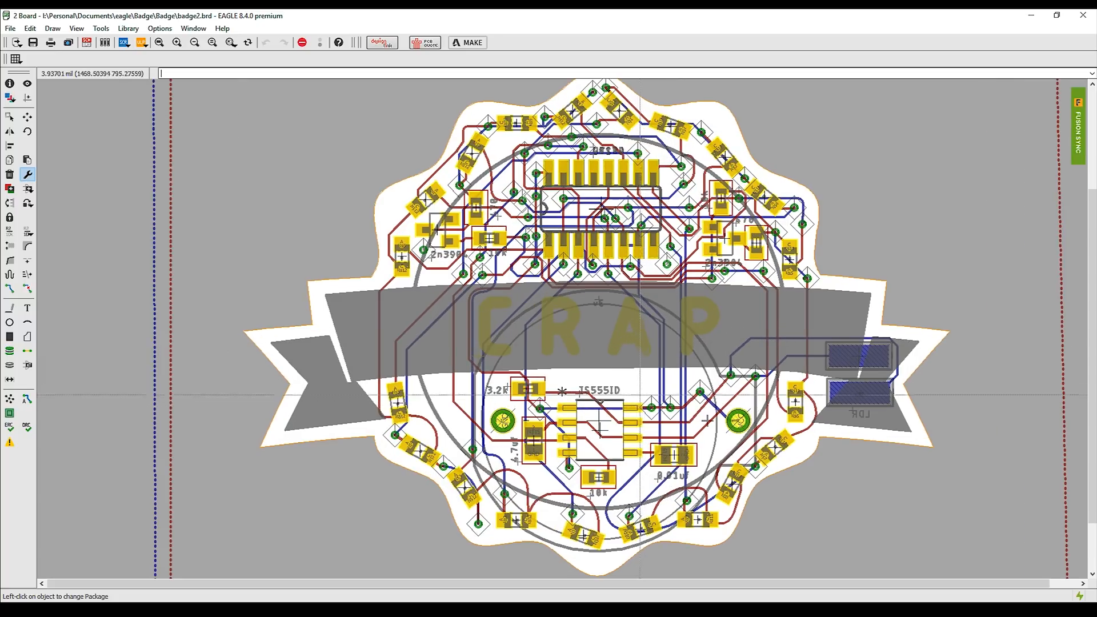
drag(1092, 340, 1094, 334)
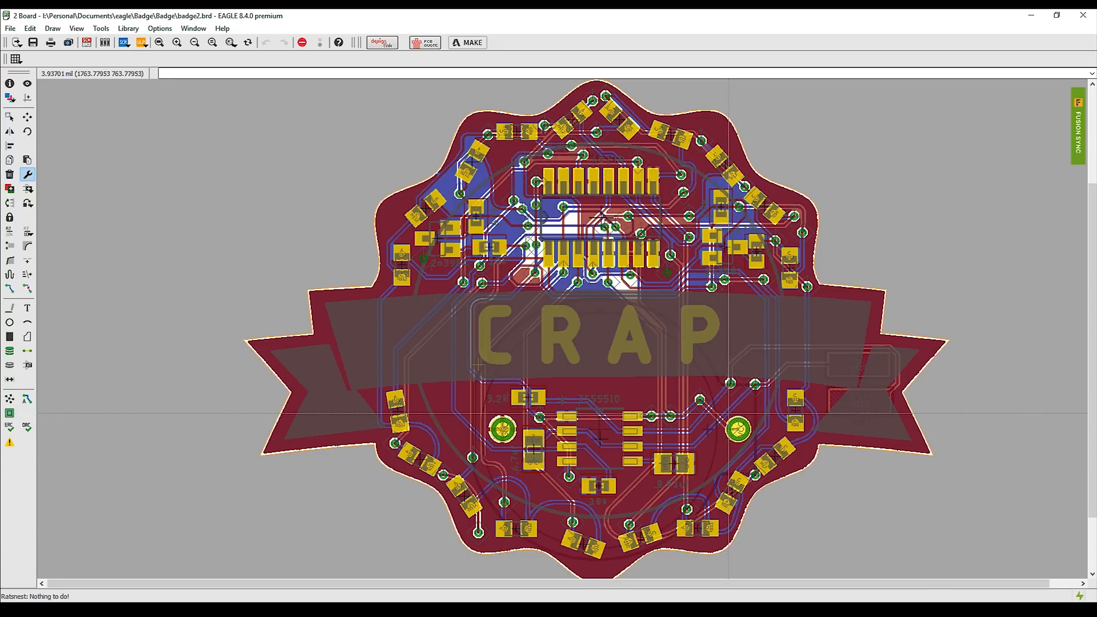
Step: Examine the traces, vias and copper pours around the 2n3904 transistor and 10k resistor above the ribbon's left end
scroll(489, 251, up, 3)
scroll(457, 200, up, 4)
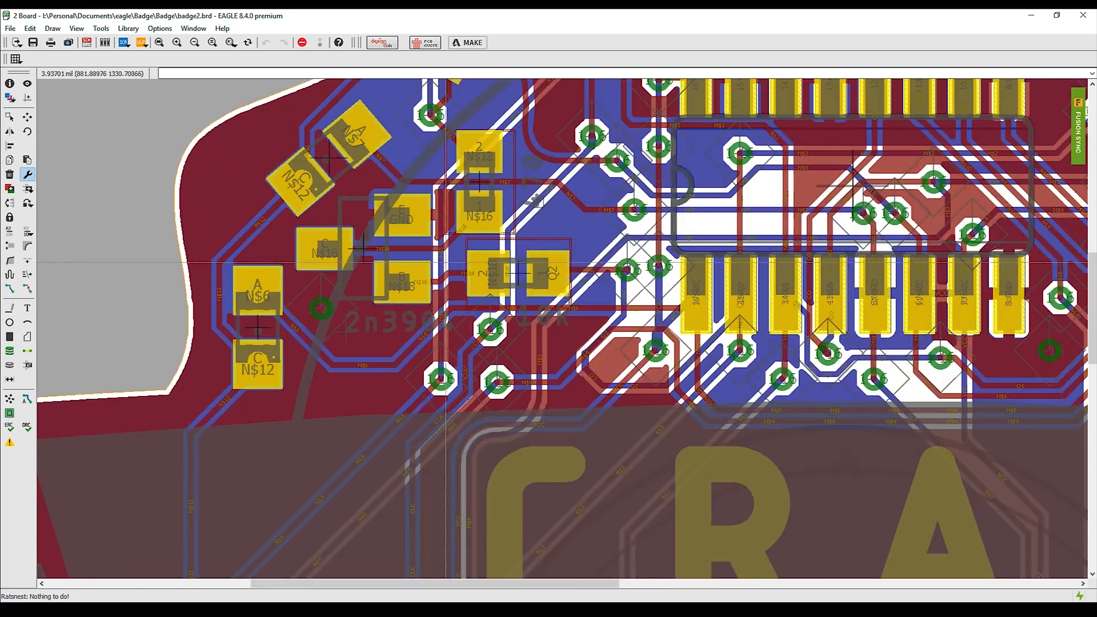
scroll(508, 252, down, 1)
scroll(507, 252, down, 2)
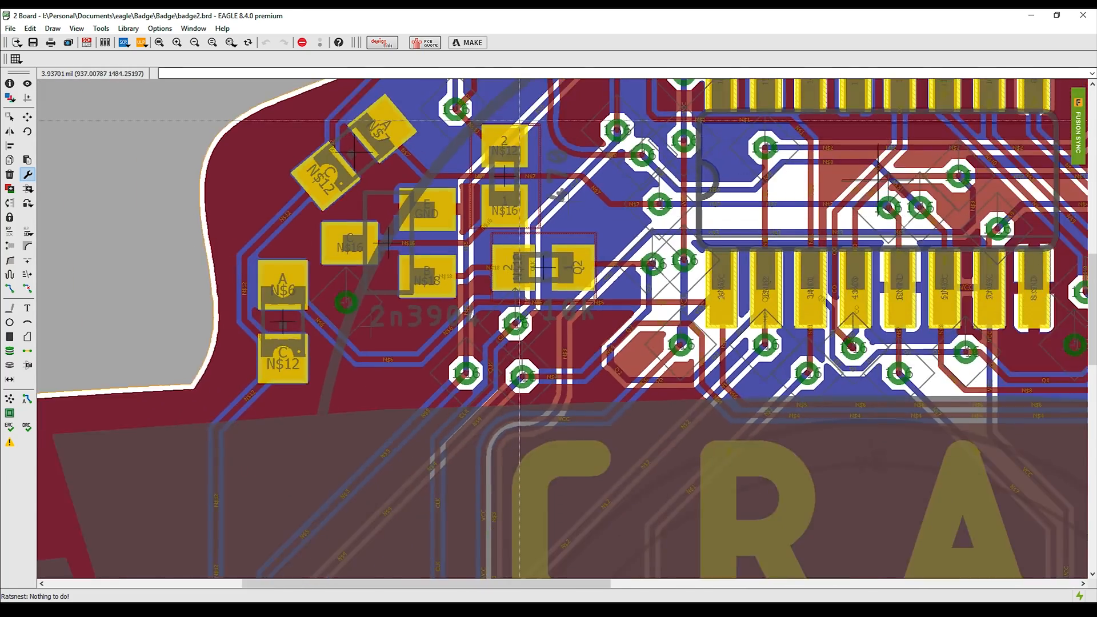
scroll(543, 400, up, 2)
scroll(571, 548, down, 1)
scroll(572, 548, up, 2)
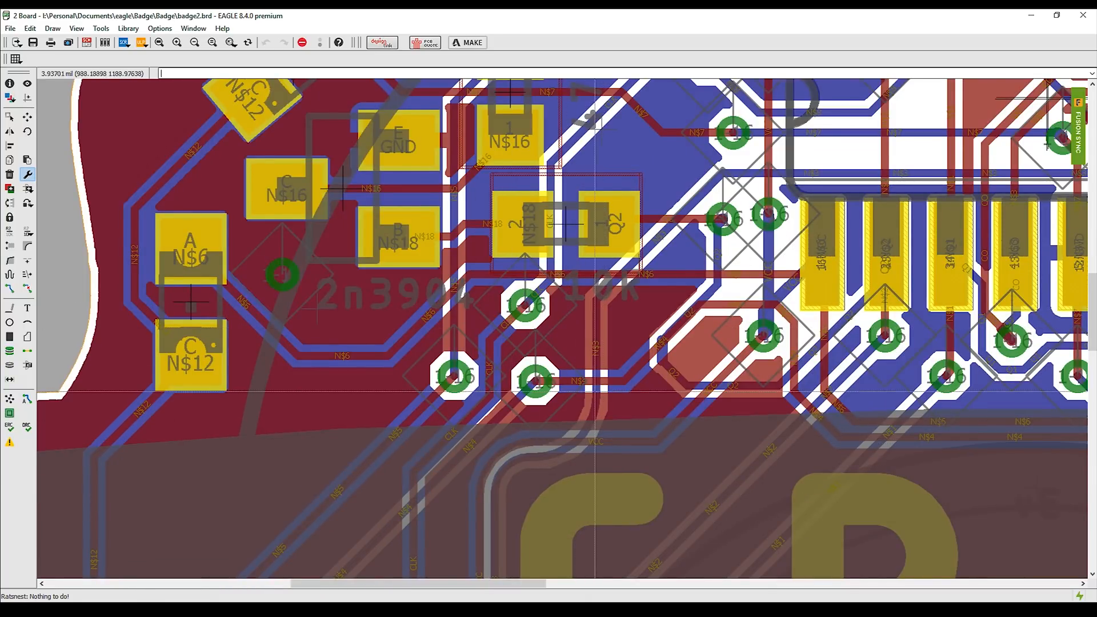
Step: Inspect the LED pads and copper pour routing along the badge's upper-left scalloped edge
scroll(614, 408, down, 3)
scroll(612, 412, down, 3)
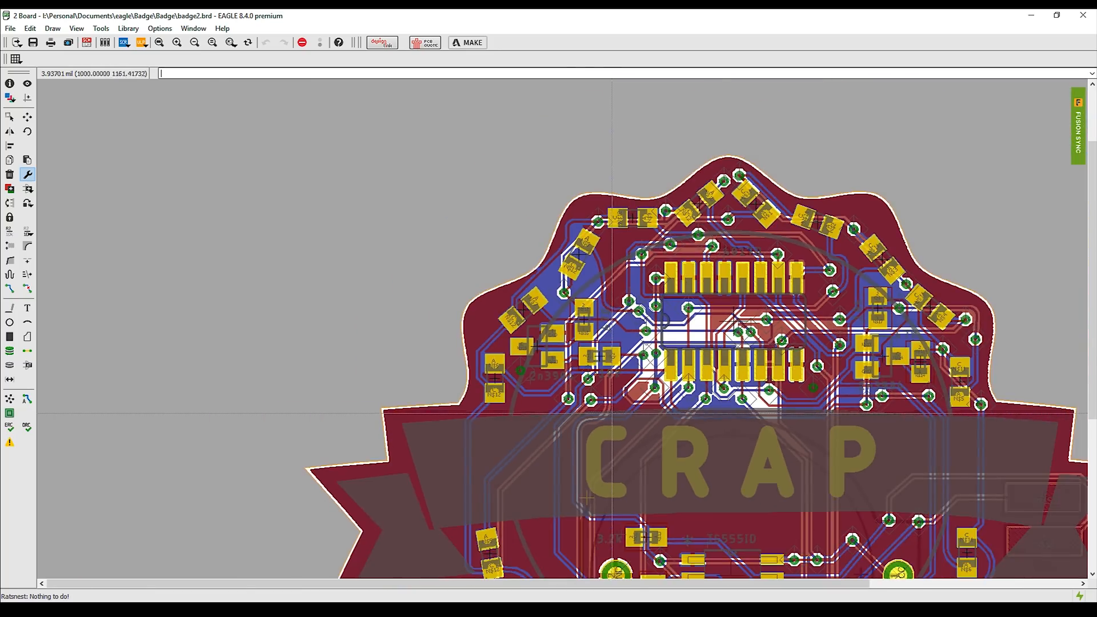
scroll(629, 286, up, 2)
scroll(652, 197, down, 1)
scroll(652, 198, up, 4)
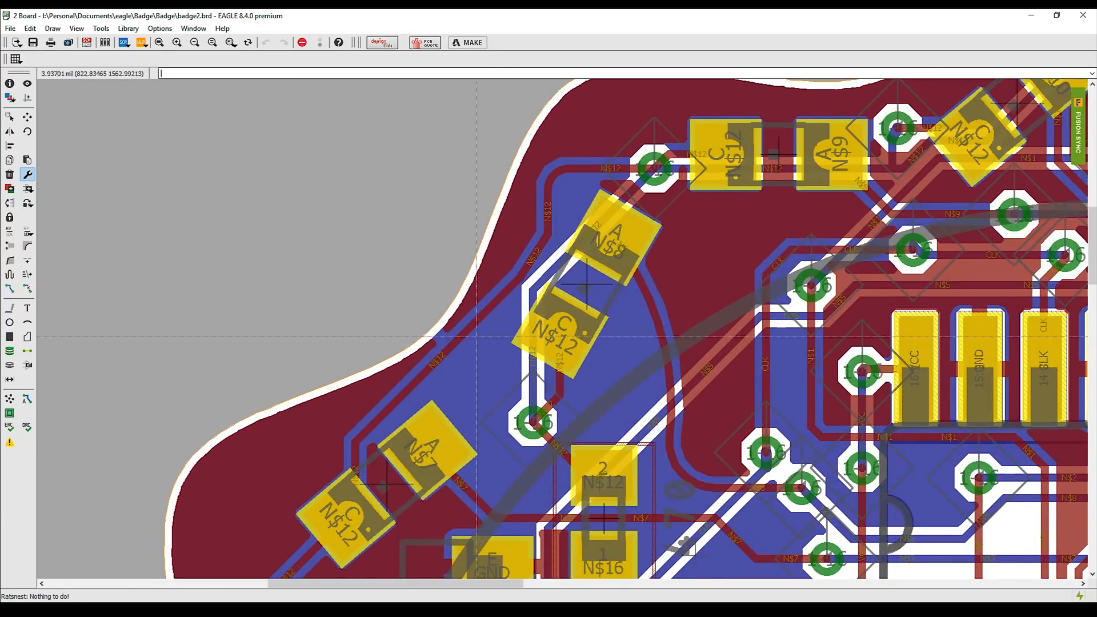
scroll(598, 198, down, 4)
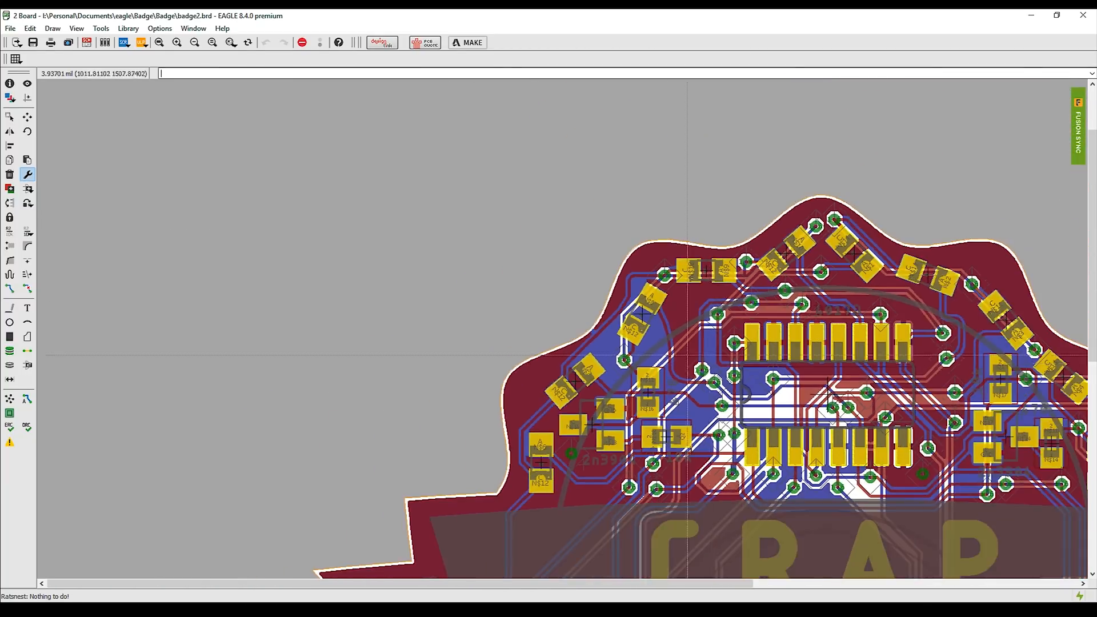
Step: Check the routing across the CRAP ribbon and TS555 area, and view the whole badge board
scroll(989, 516, up, 5)
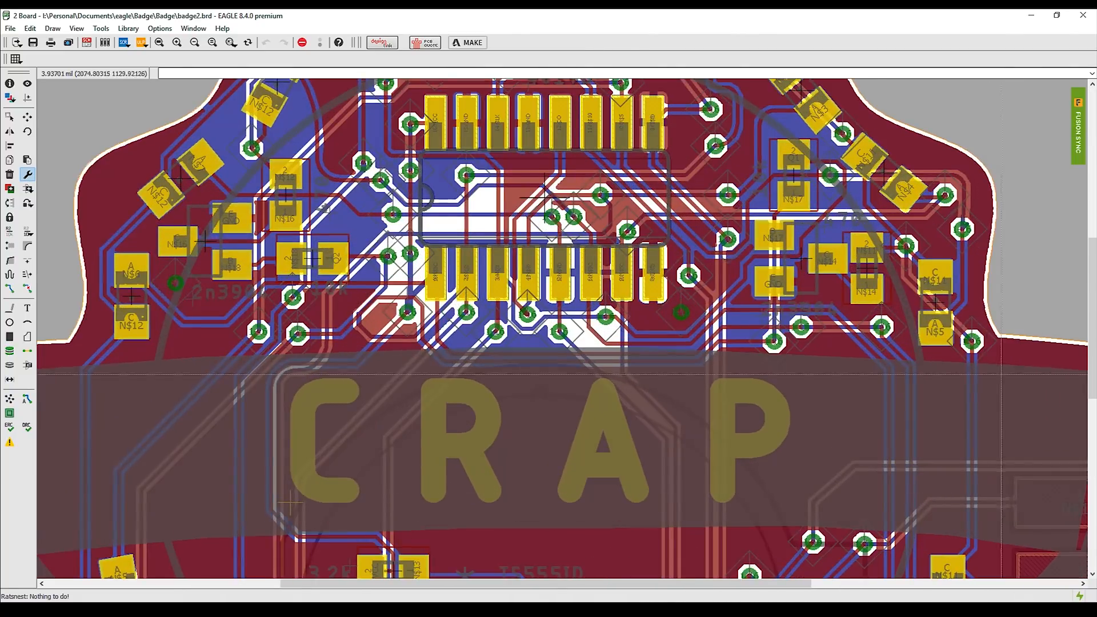
drag(1095, 264, 1081, 304)
scroll(759, 333, down, 5)
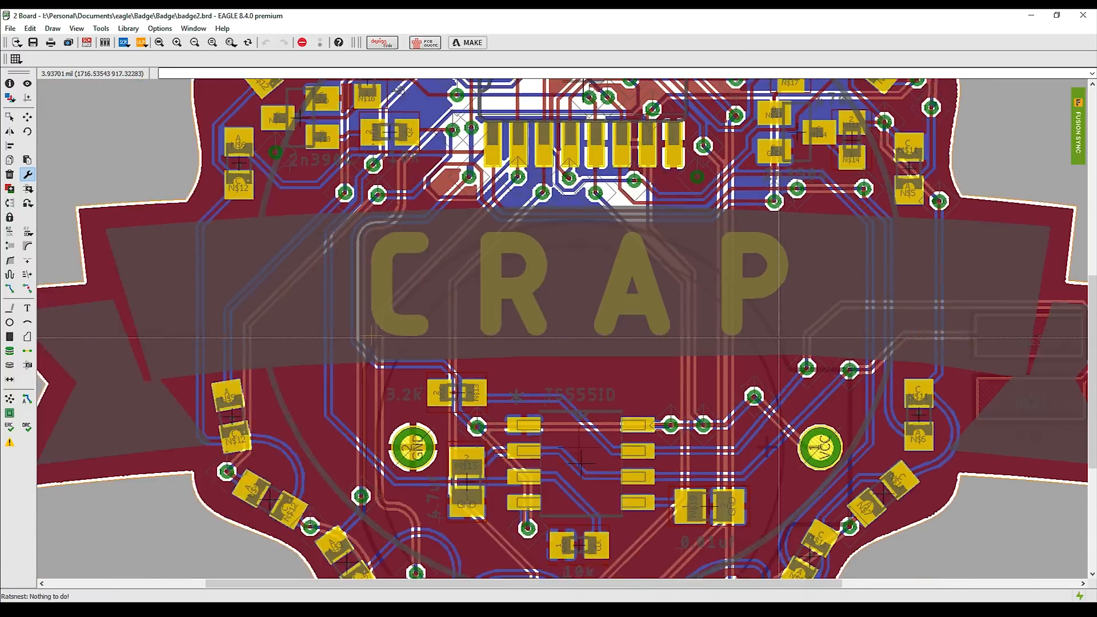
scroll(759, 333, up, 3)
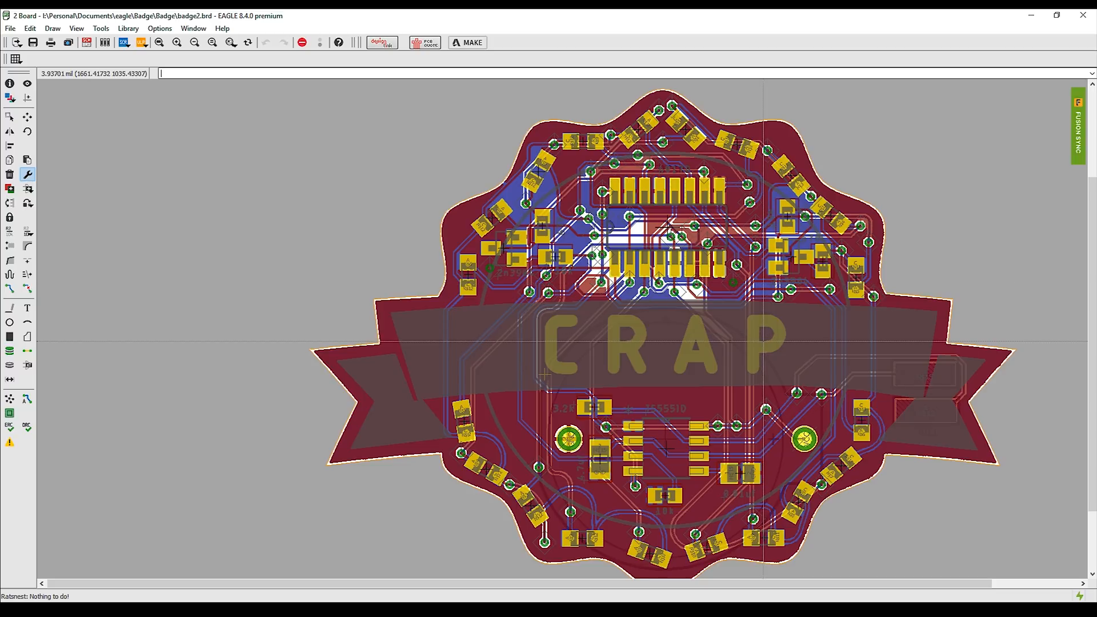
scroll(763, 342, down, 2)
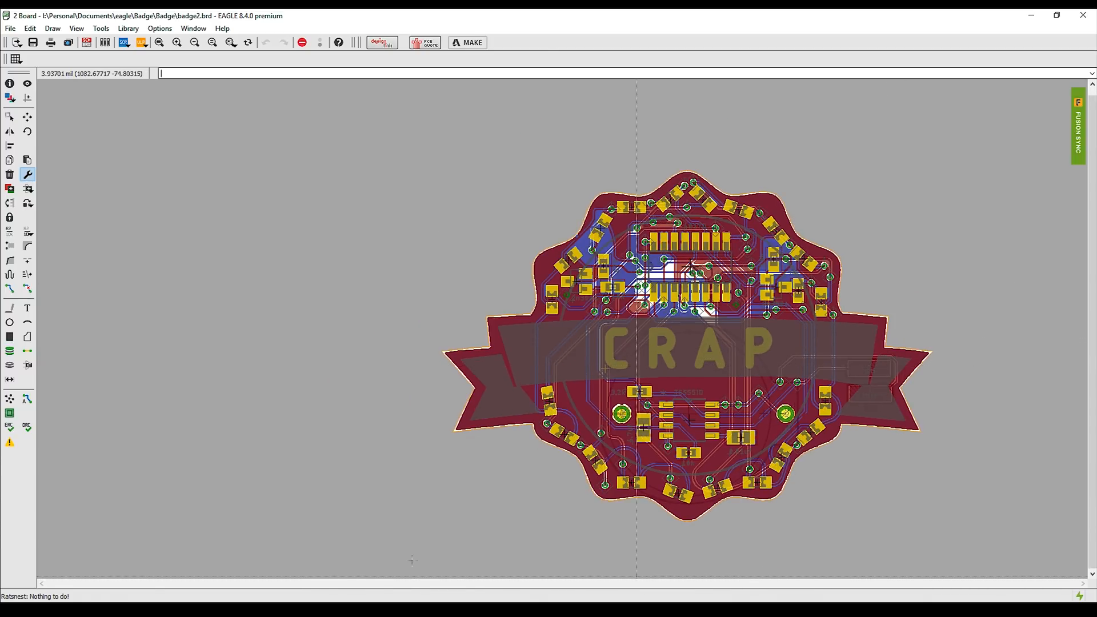
Step: Switch to the badge2 schematic and review the circuit from the battery and CD4027 to the LED array and TS555
key(alt+Tab)
scroll(531, 342, up, 3)
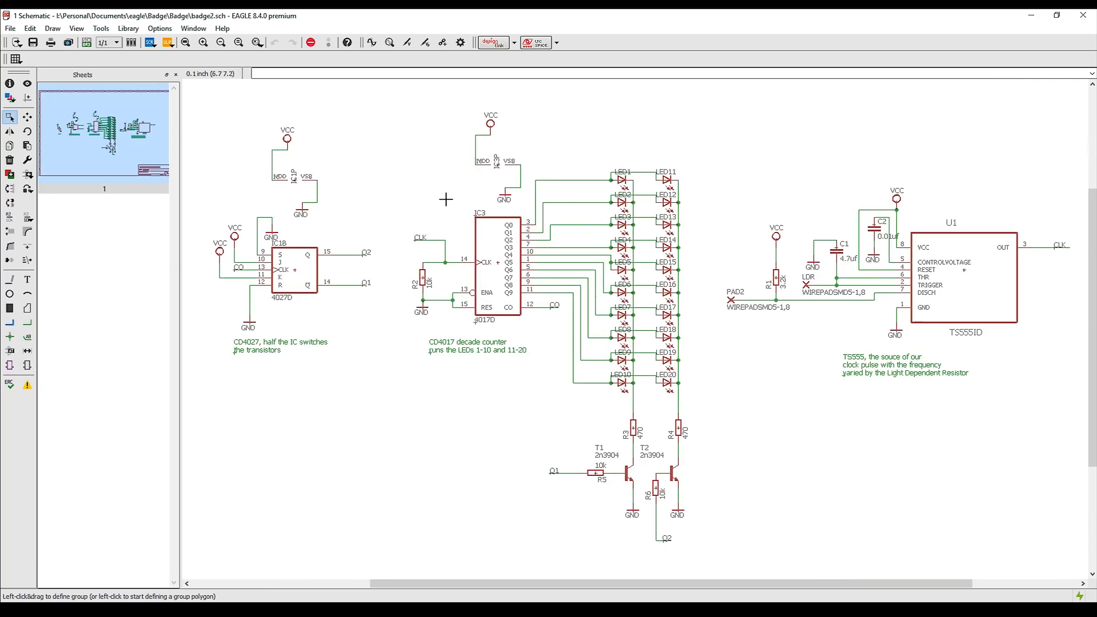
scroll(434, 226, down, 3)
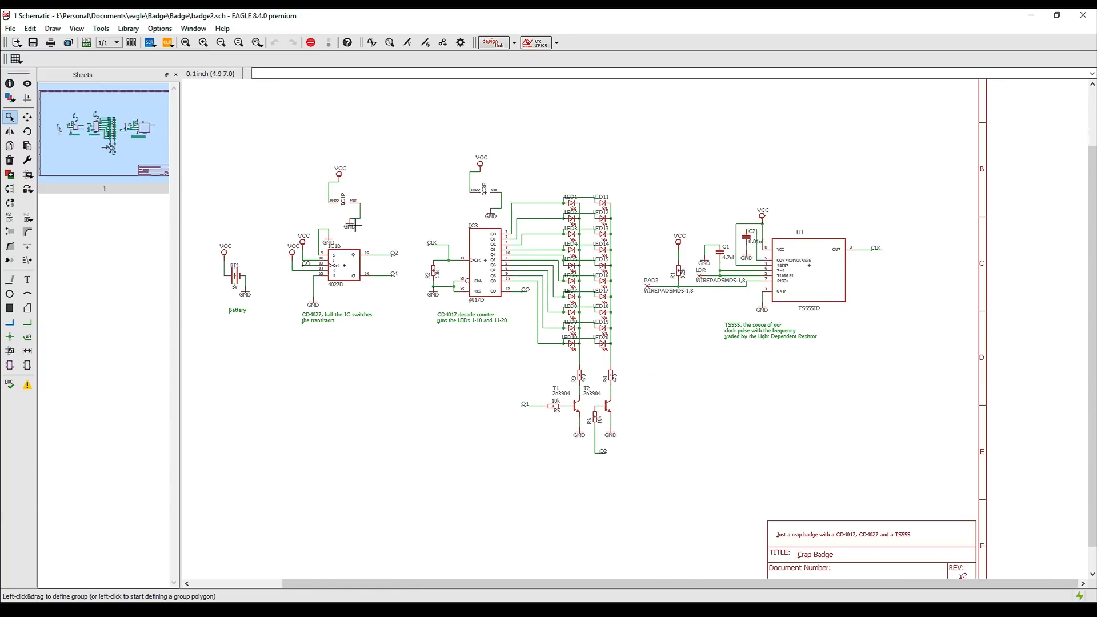
scroll(348, 229, up, 2)
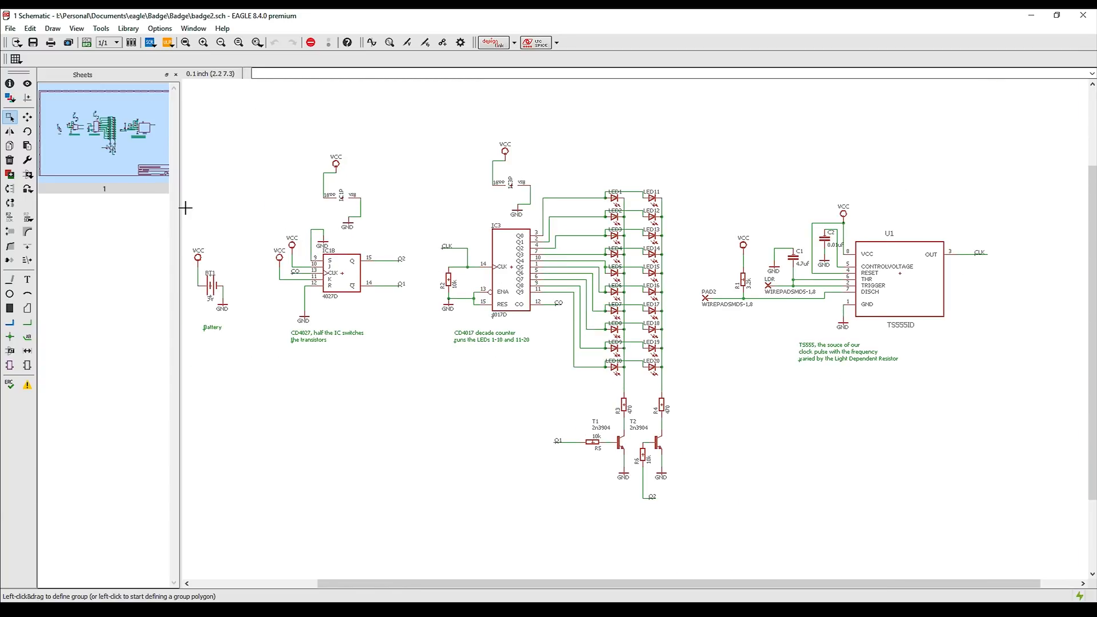
scroll(240, 222, up, 1)
scroll(331, 252, down, 1)
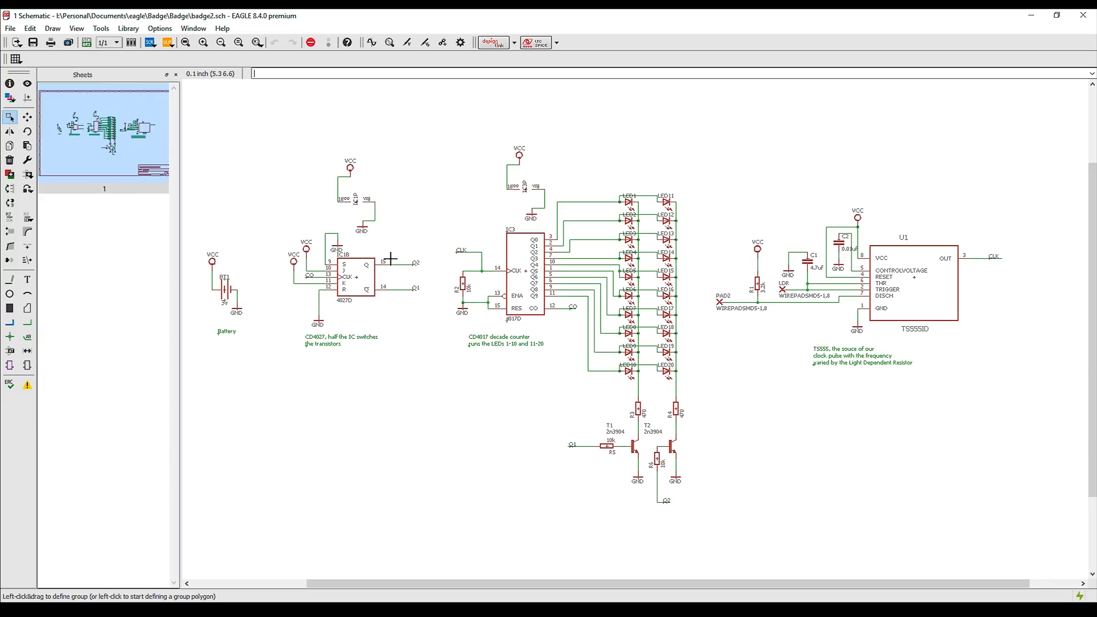